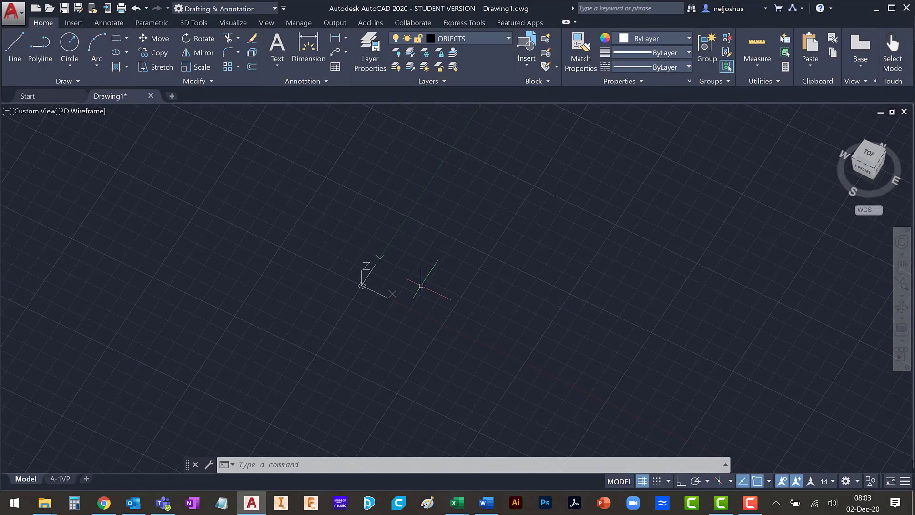
# Draw a rectangle with opposite corners at 0,0 and 1.5,1
pyautogui.write('rec')
pyautogui.press('Return')
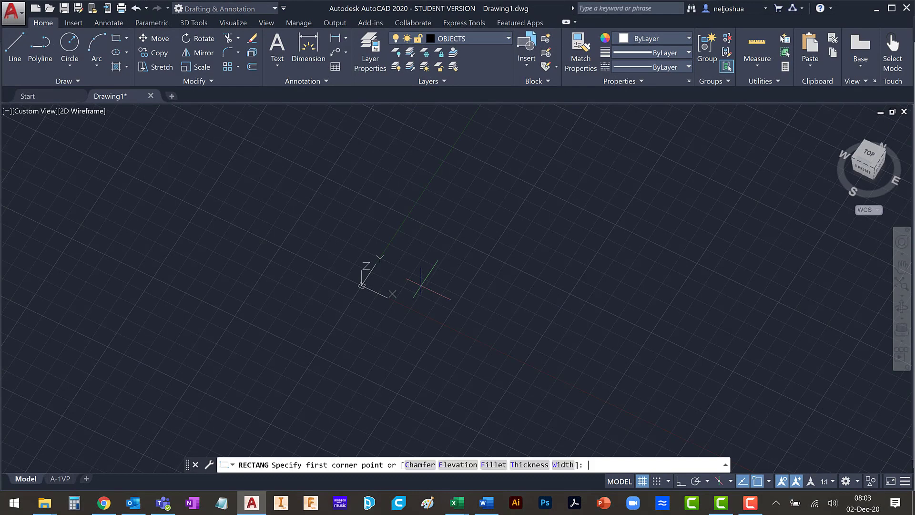
pyautogui.write('0,0')
pyautogui.press('Return')
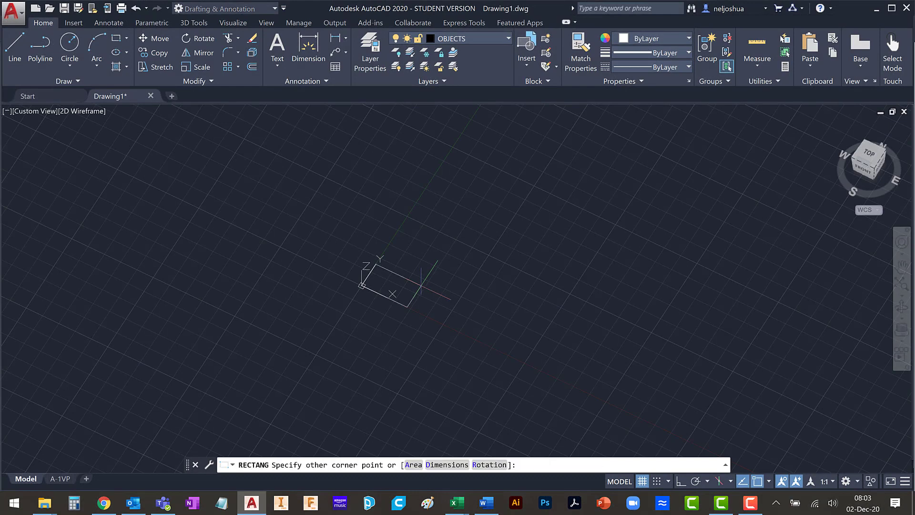
pyautogui.write('1.5,1')
pyautogui.press('Return')
# Extrude the rectangle to a height of 1 to form a solid block
pyautogui.write('ext')
pyautogui.press('Return')
pyautogui.click(444, 246)
pyautogui.press('Return')
pyautogui.write('1')
pyautogui.press('Return')
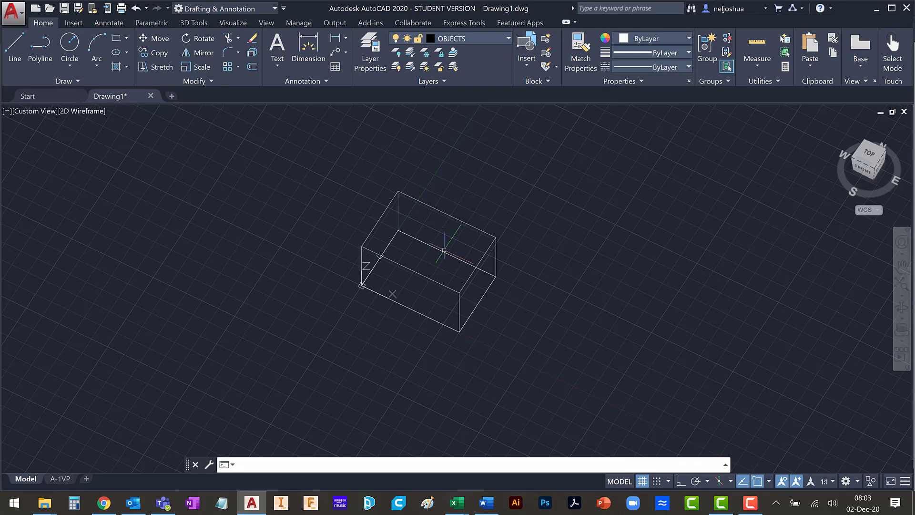
# Align the UCS to the block's front face, with origin 0,0,0 and the X axis along the bottom front edge
pyautogui.keyDown('shift'); pyautogui.moveTo(364, 392); pyautogui.dragTo(357, 339, button='middle'); pyautogui.keyUp('shift')
pyautogui.scroll(4, 417, 315)
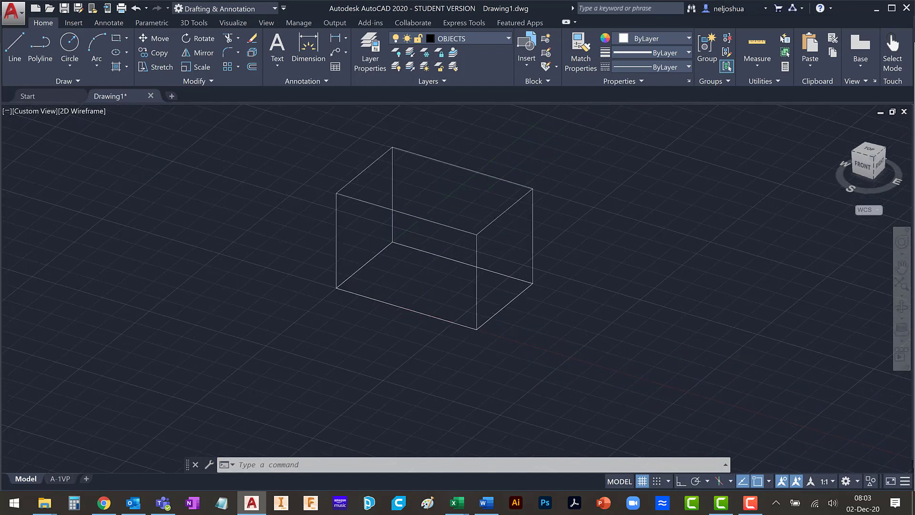
pyautogui.scroll(1, 412, 309)
pyautogui.write('uc')
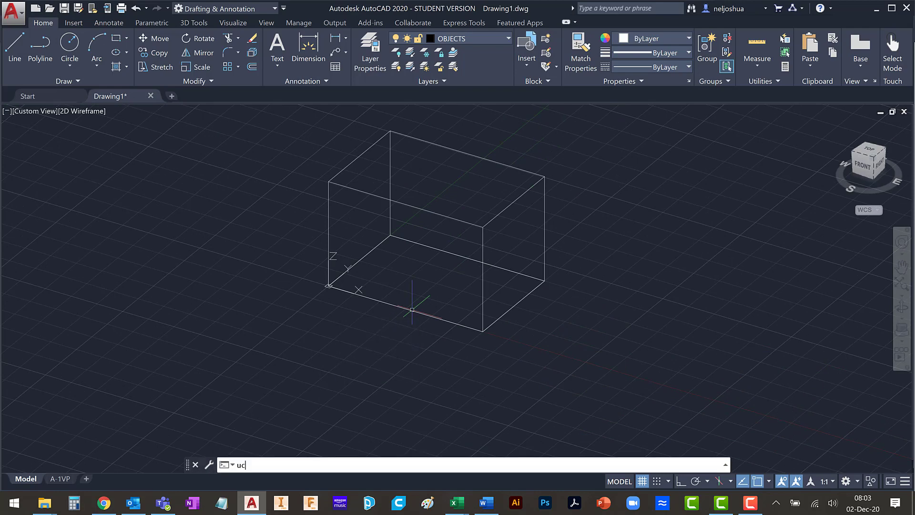
pyautogui.write('s')
pyautogui.press('Return')
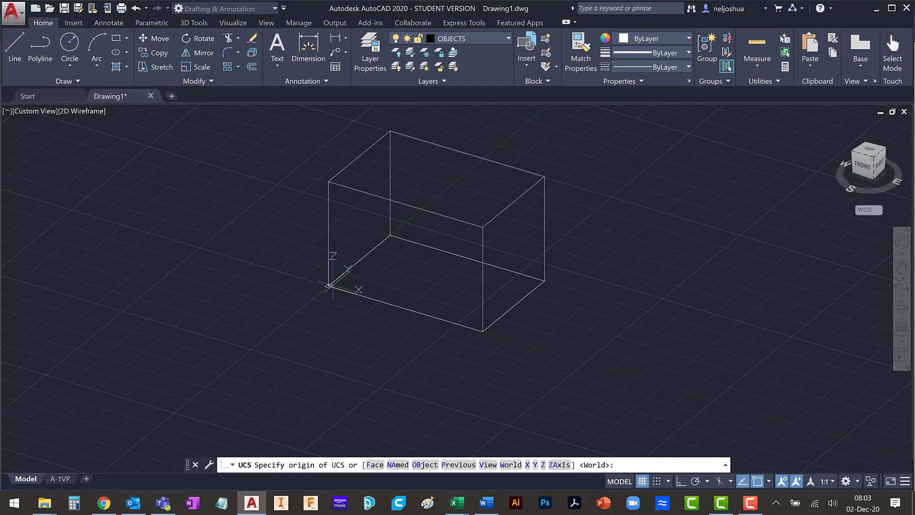
pyautogui.write('0,0')
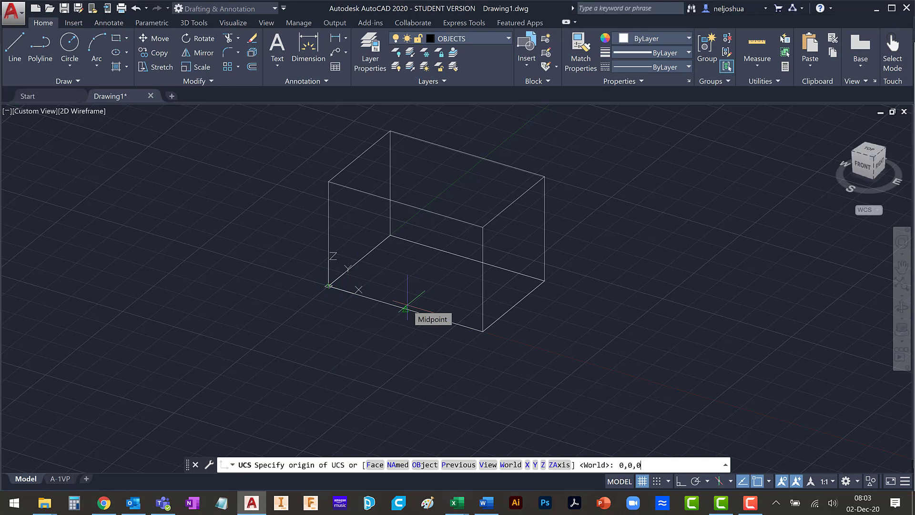
pyautogui.write(',0')
pyautogui.press('Return')
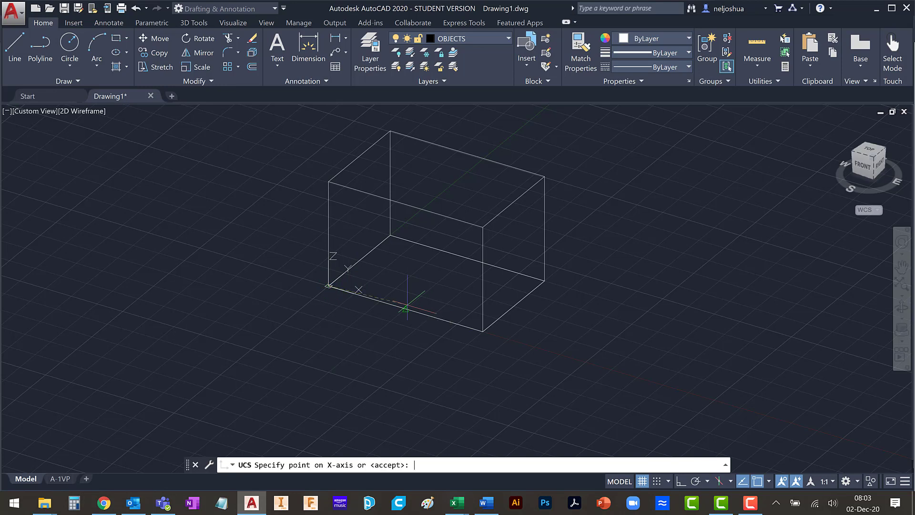
pyautogui.click(483, 330)
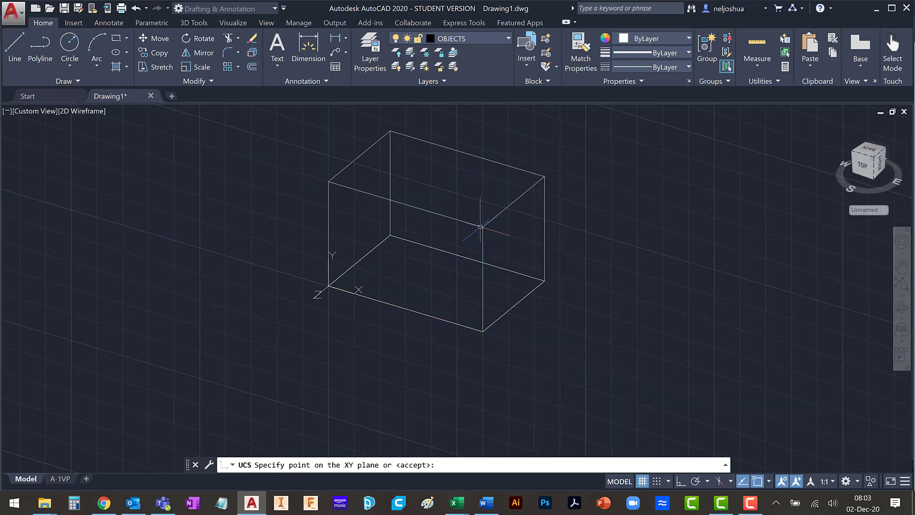
pyautogui.click(483, 228)
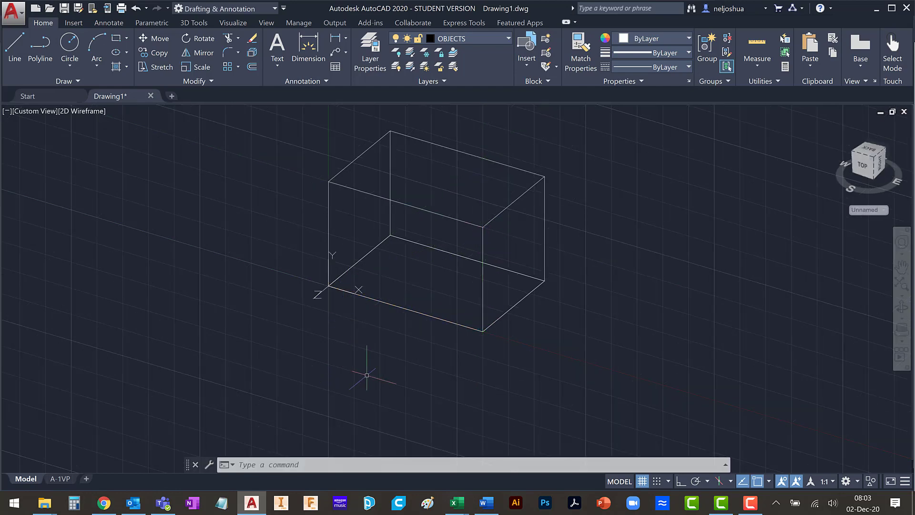
# Draw a closed trapezoid polyline on the front face through .25,1, .5,.25, 1,.25 and 1.25,1
pyautogui.write('l')
pyautogui.press('BackSpace')
pyautogui.write('p')
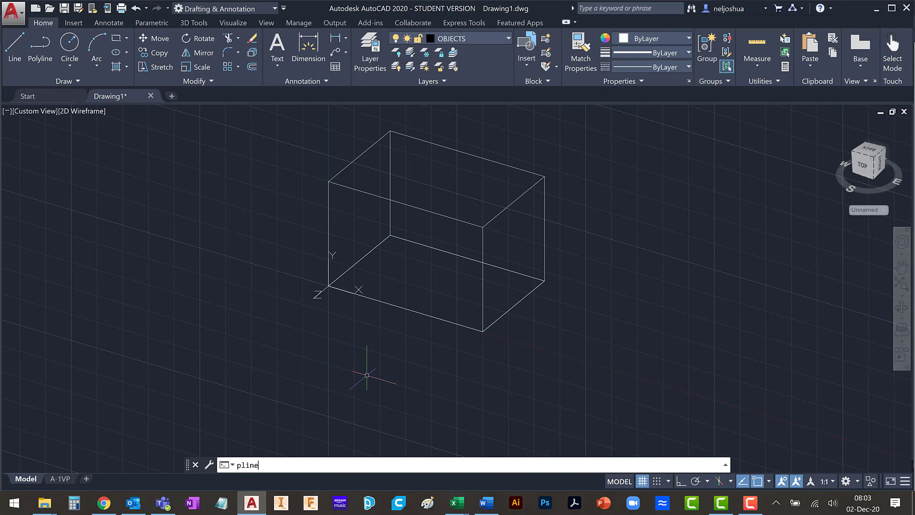
pyautogui.write('line')
pyautogui.press('Return')
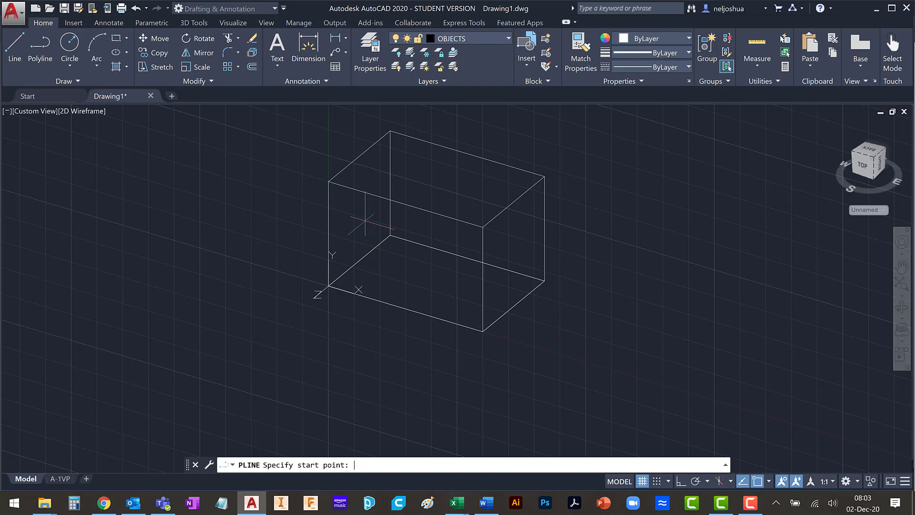
pyautogui.write('.25,1')
pyautogui.press('Return')
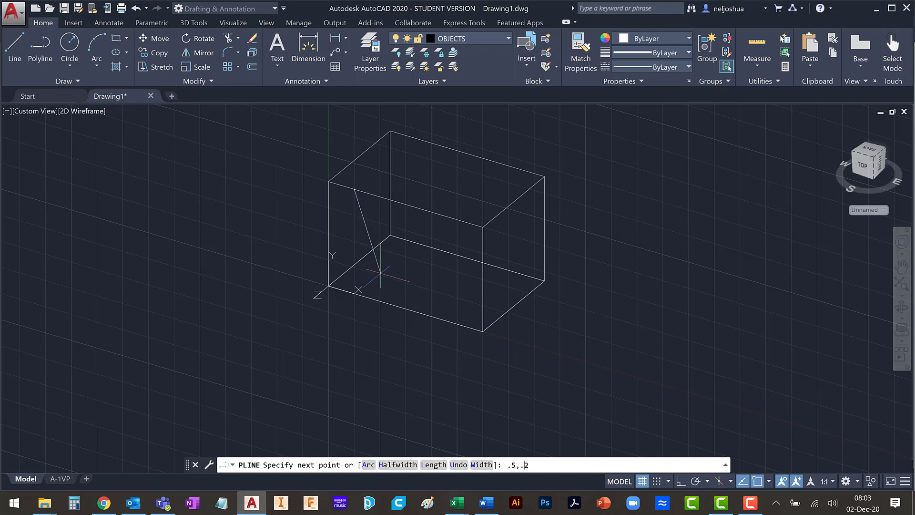
pyautogui.write('.5,.25')
pyautogui.press('Return')
pyautogui.write('1,.25')
pyautogui.press('Return')
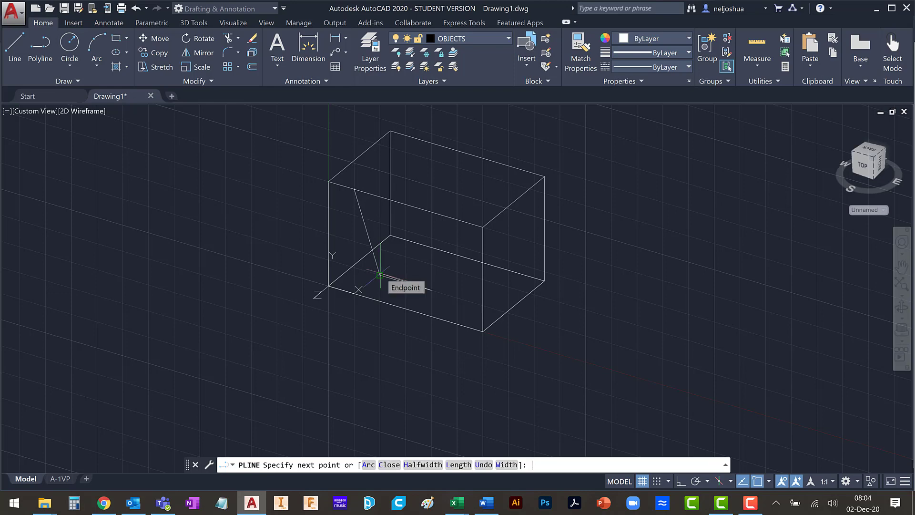
pyautogui.write('1.25,')
pyautogui.press('Return')
pyautogui.click(380, 275)
pyautogui.press('Return')
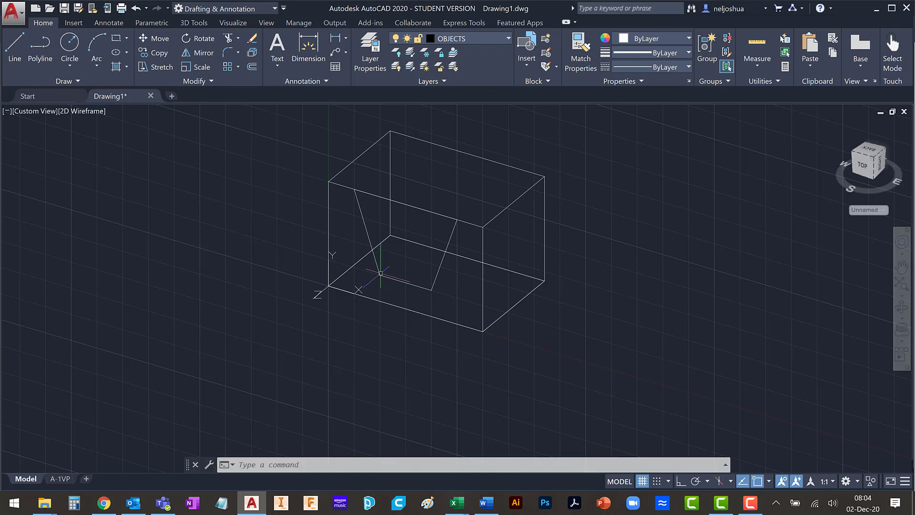
# Extrude the trapezoid into the block by -.75
pyautogui.write('e')
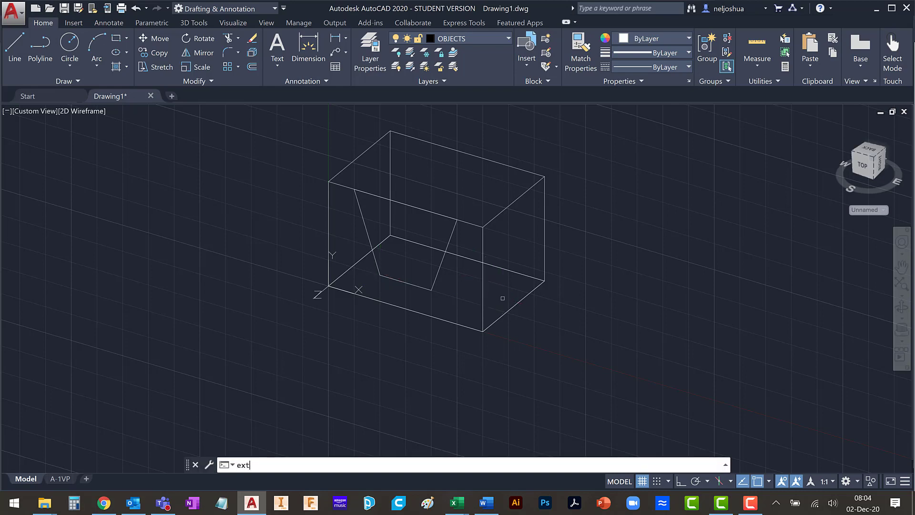
pyautogui.write('xt')
pyautogui.press('Return')
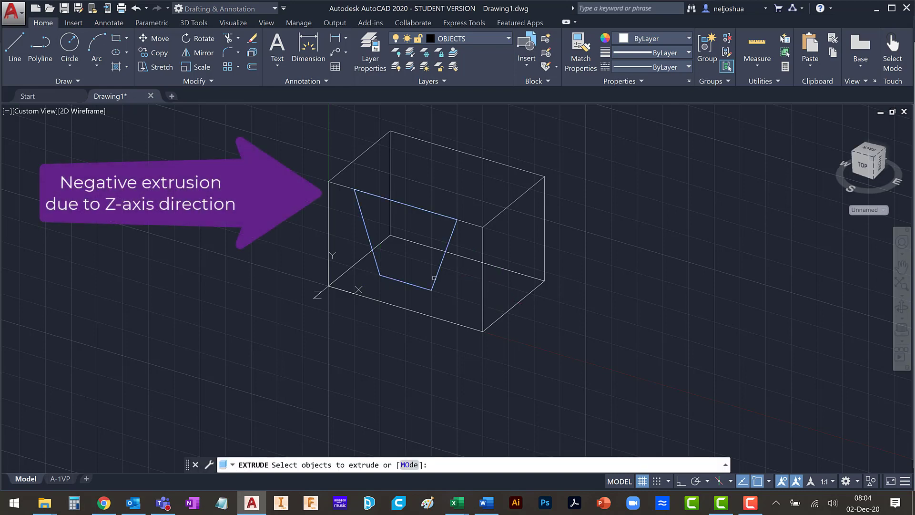
pyautogui.click(532, 276)
pyautogui.press('Return')
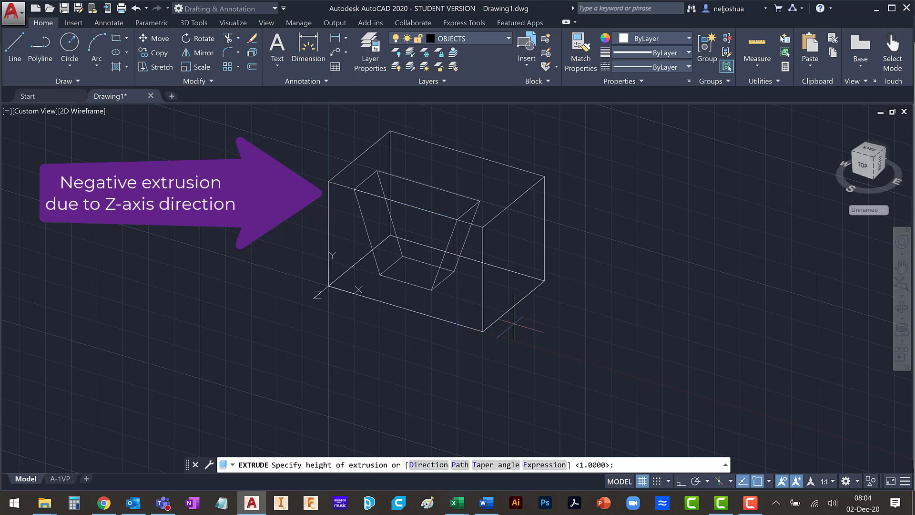
pyautogui.write('-.75')
pyautogui.press('Return')
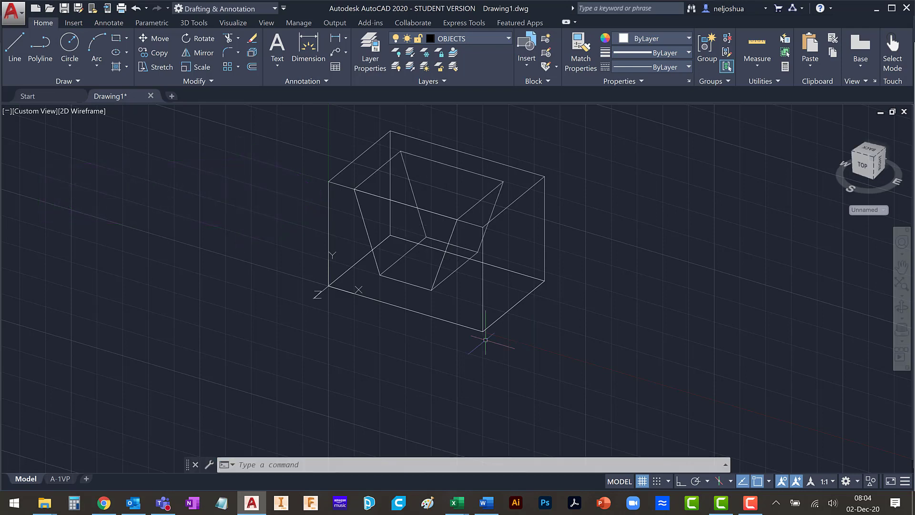
# Align the UCS to the block's right side face, with its origin at the lower front corner and X along the bottom edge
pyautogui.keyDown('shift'); pyautogui.moveTo(486, 329); pyautogui.dragTo(472, 362, button='middle'); pyautogui.keyUp('shift')
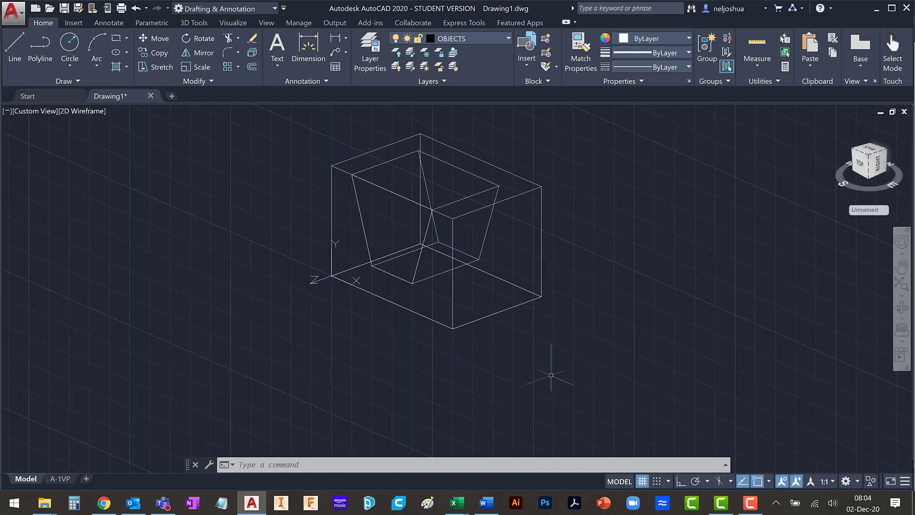
pyautogui.write('uc')
pyautogui.press('Return')
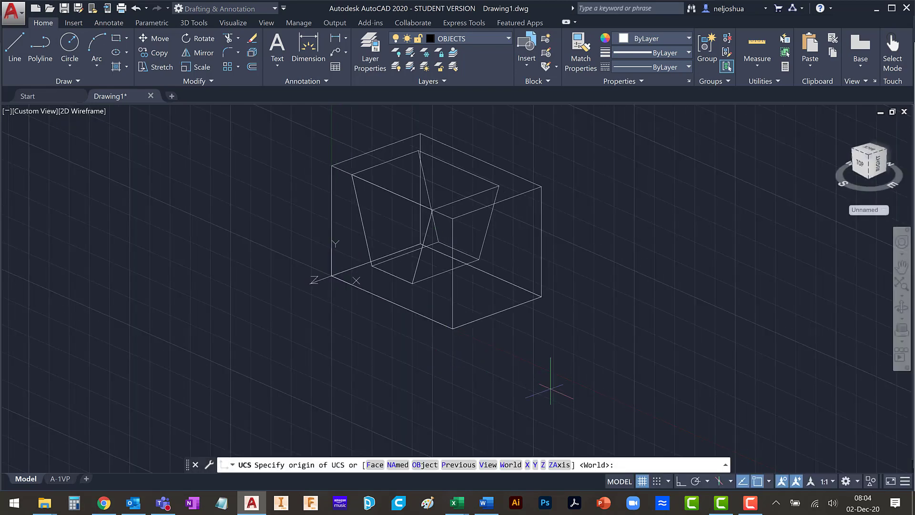
pyautogui.click(452, 328)
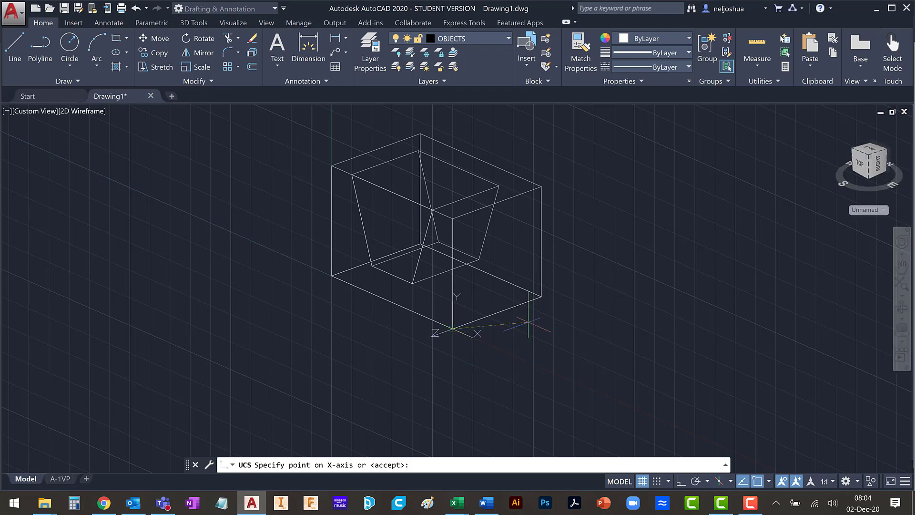
pyautogui.click(541, 297)
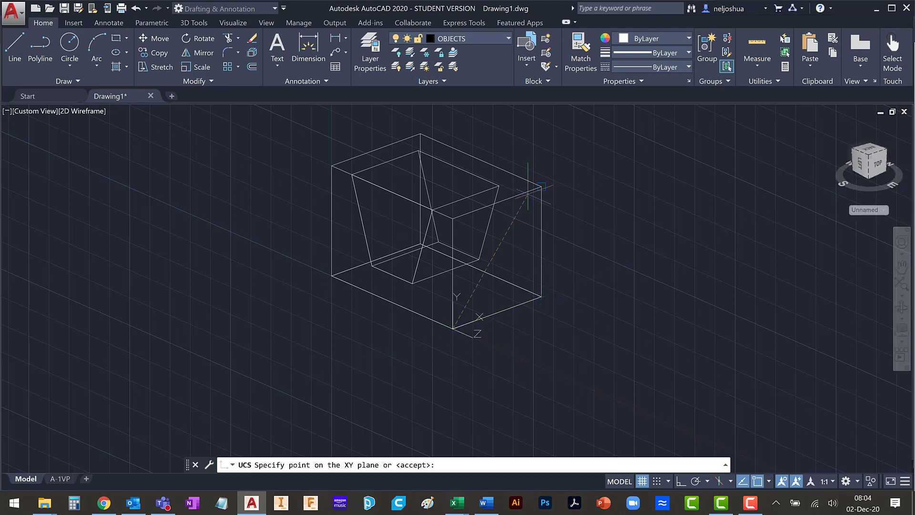
pyautogui.click(542, 186)
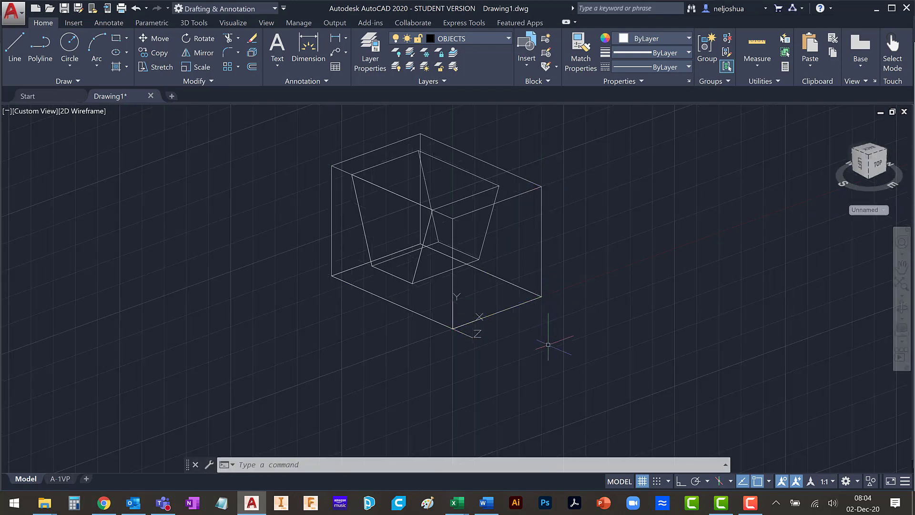
# Draw a rectangle on the side face from its upper front corner to the relative point @.25,-.25
pyautogui.keyDown('shift'); pyautogui.moveTo(548, 341); pyautogui.dragTo(473, 337, button='middle'); pyautogui.keyUp('shift')
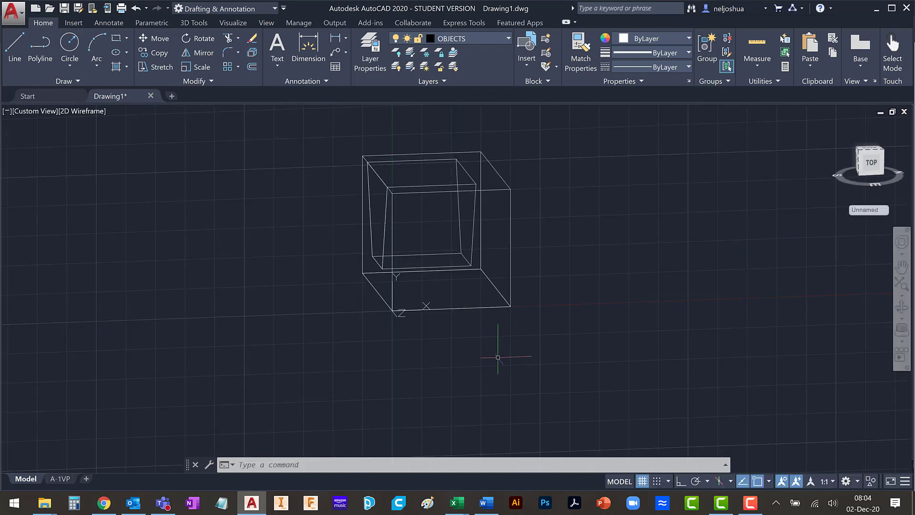
pyautogui.write('rec')
pyautogui.press('Return')
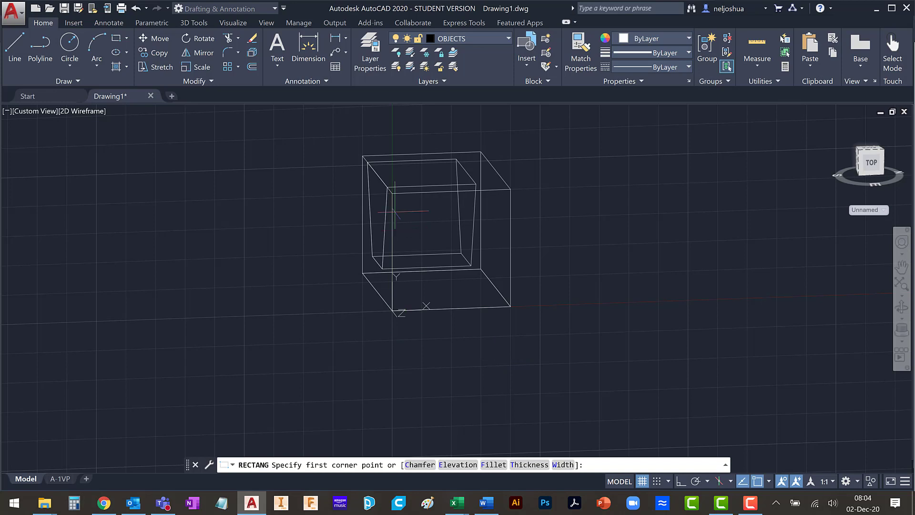
pyautogui.click(392, 193)
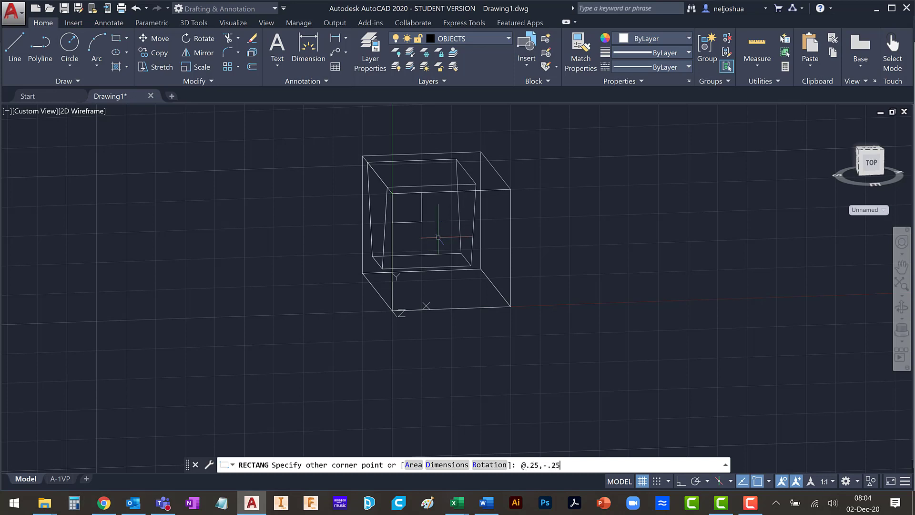
pyautogui.press('Return')
# Extrude the small square through the block and out past its opposite side
pyautogui.keyDown('shift'); pyautogui.moveTo(344, 296); pyautogui.dragTo(359, 323, button='middle'); pyautogui.keyUp('shift')
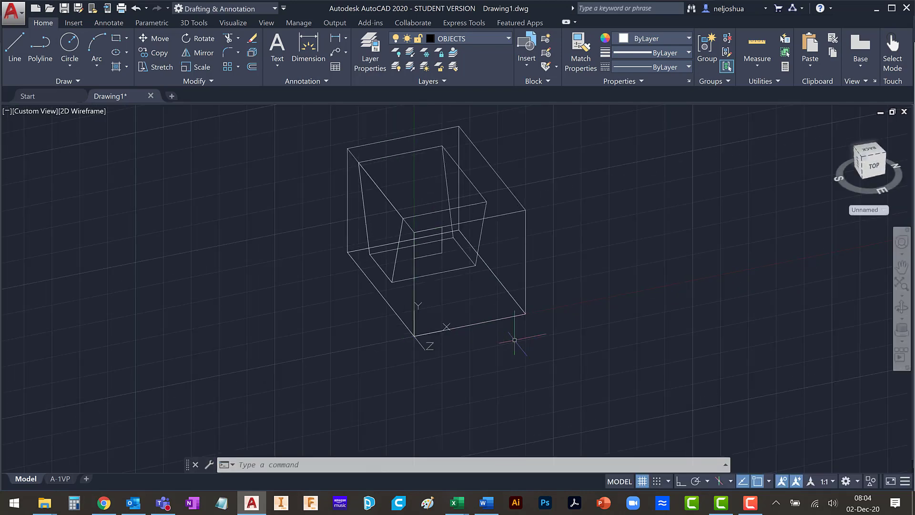
pyautogui.write('ext')
pyautogui.press('Return')
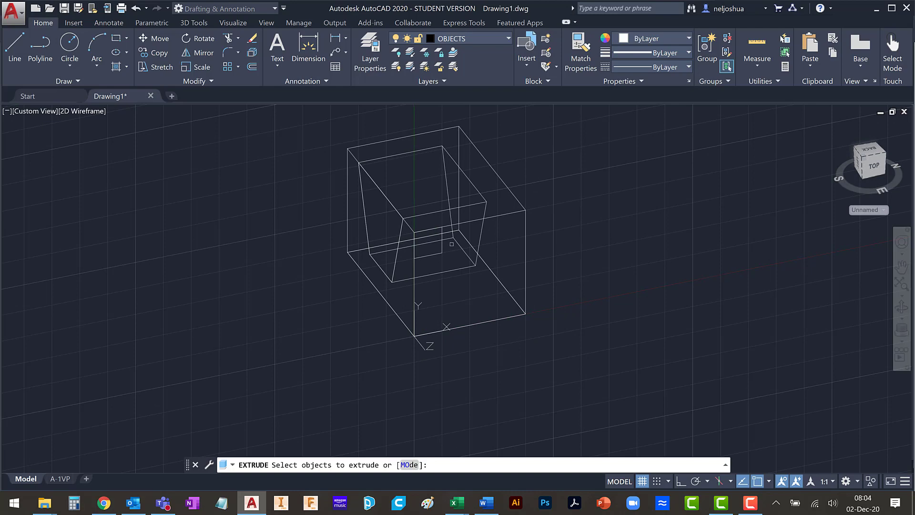
pyautogui.click(443, 245)
pyautogui.press('Return')
pyautogui.click(254, 181)
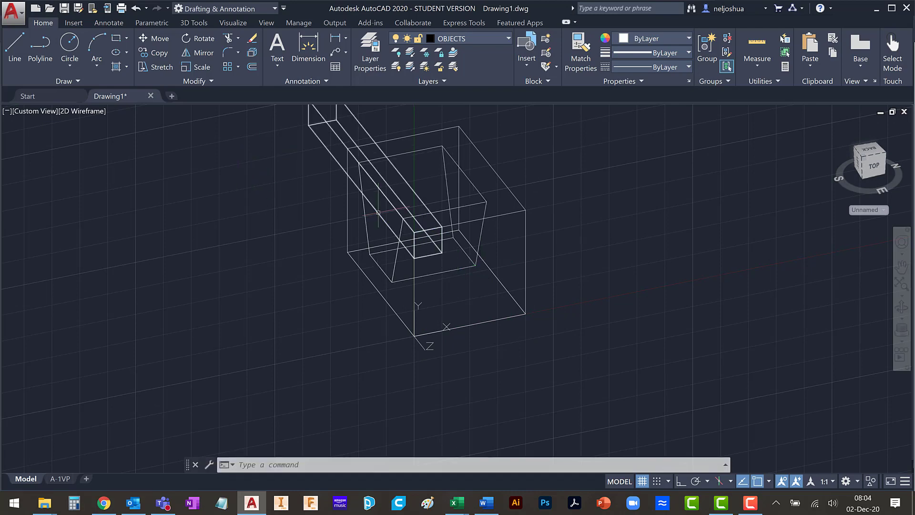
# Subtract the trapezoidal and square extrusions from the block
pyautogui.moveTo(245, 301); pyautogui.dragTo(179, 309, button='middle')
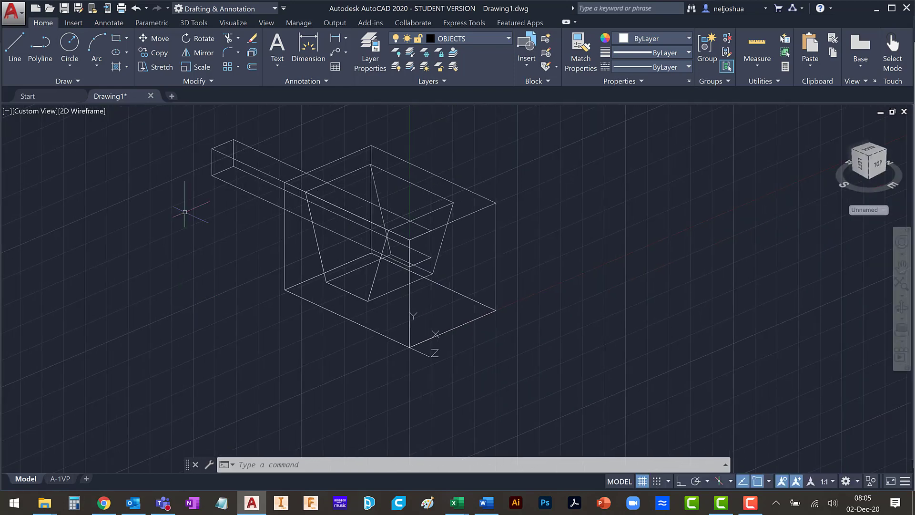
pyautogui.click(194, 22)
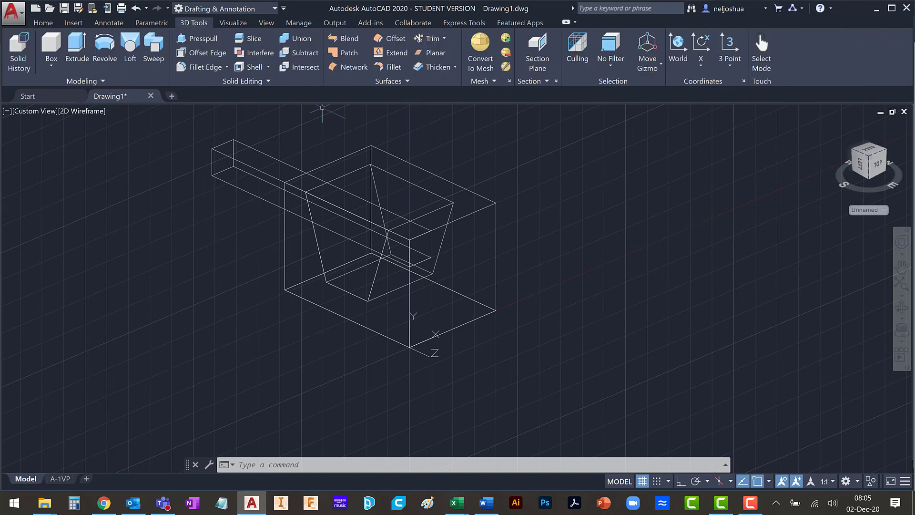
pyautogui.click(294, 54)
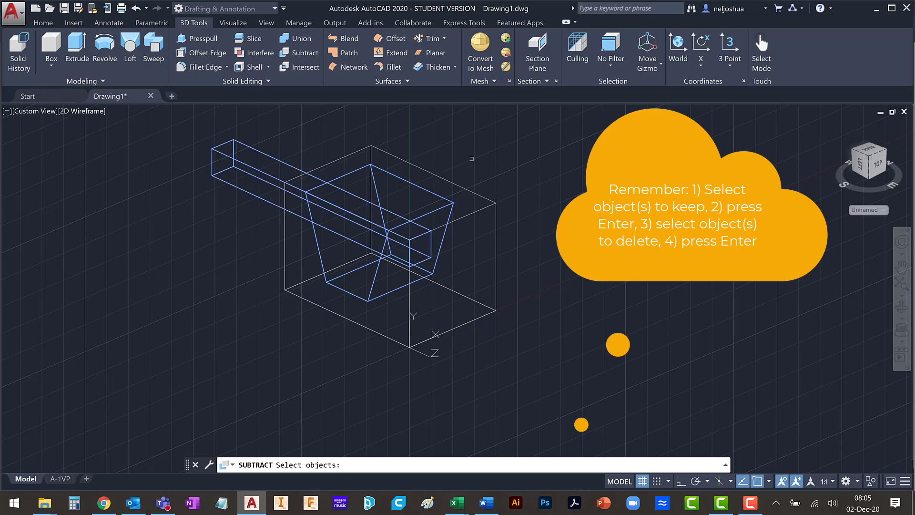
pyautogui.press('Return')
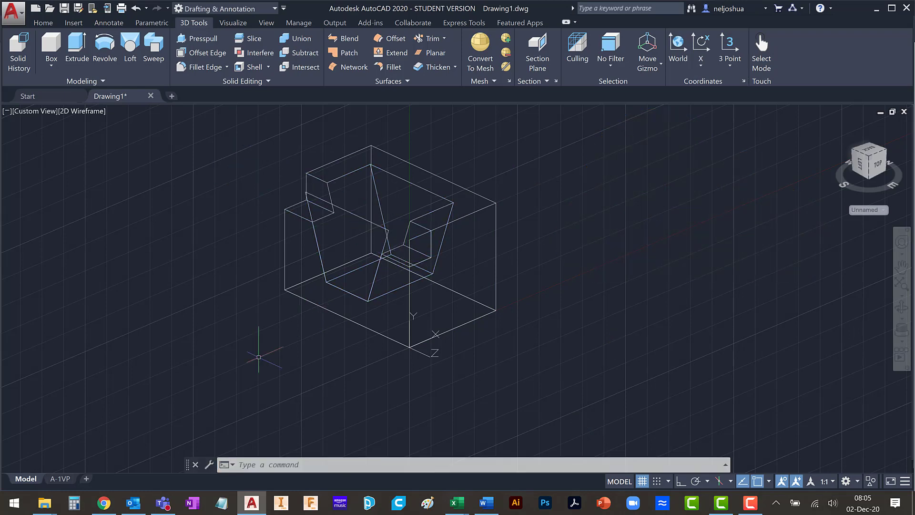
pyautogui.keyDown('shift'); pyautogui.moveTo(232, 348); pyautogui.dragTo(258, 343, button='middle'); pyautogui.keyUp('shift')
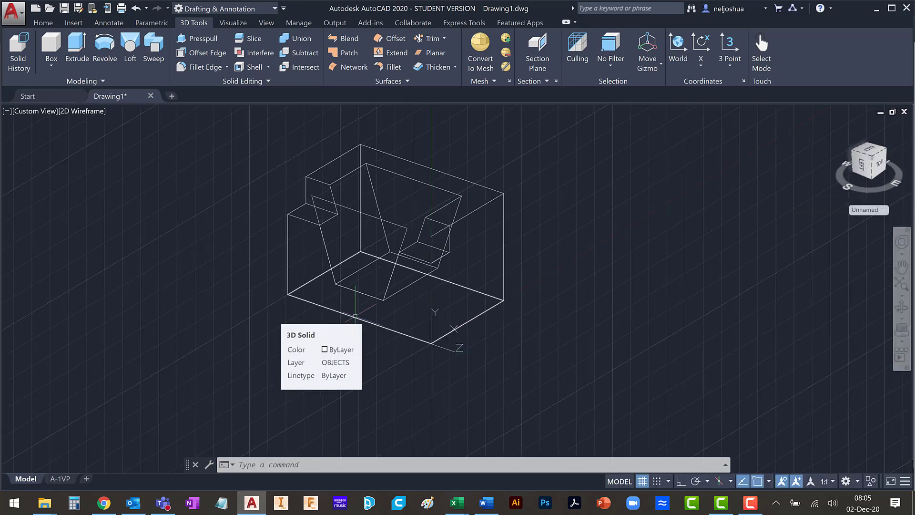
# Move the base rectangle, the trapezoid and the small square outlines to a different layer
pyautogui.keyDown('ctrl'); pyautogui.click(355, 316); pyautogui.keyUp('ctrl')
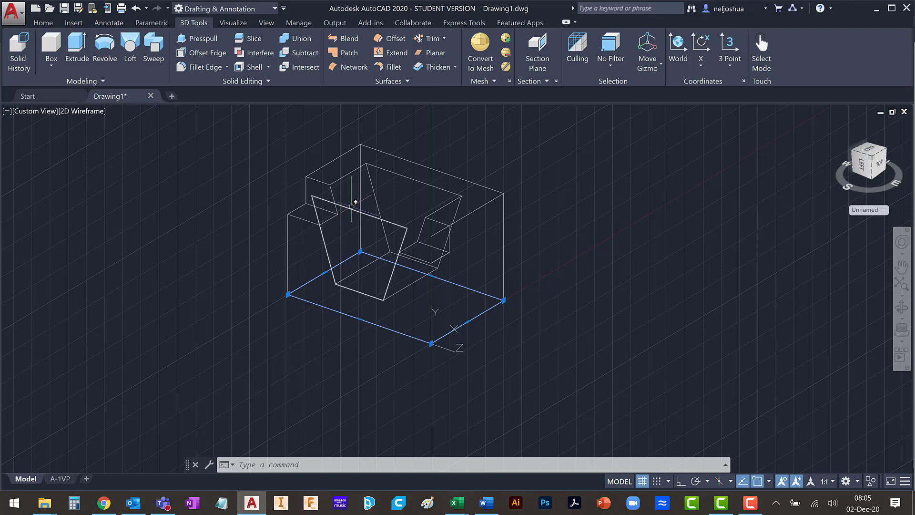
pyautogui.keyDown('ctrl'); pyautogui.click(358, 207); pyautogui.keyUp('ctrl')
pyautogui.keyDown('ctrl'); pyautogui.click(431, 236); pyautogui.keyUp('ctrl')
pyautogui.click(43, 23)
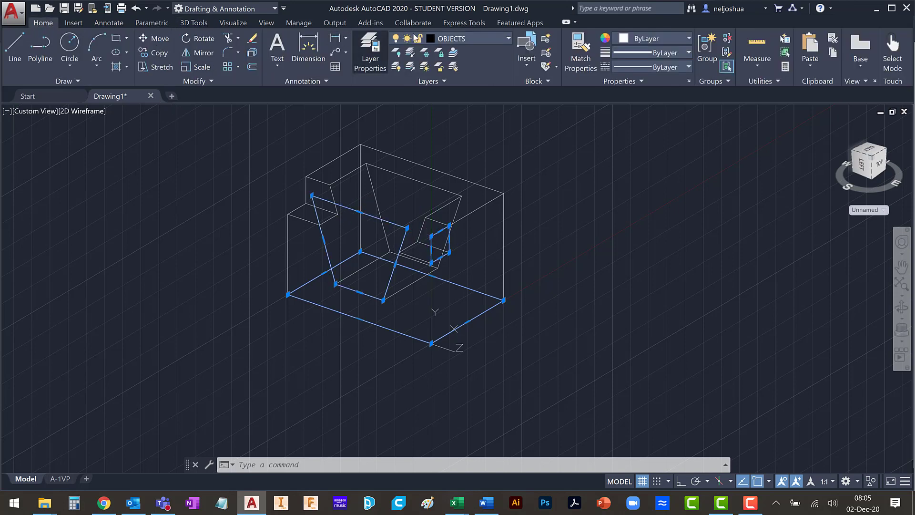
pyautogui.click(443, 38)
pyautogui.click(466, 89)
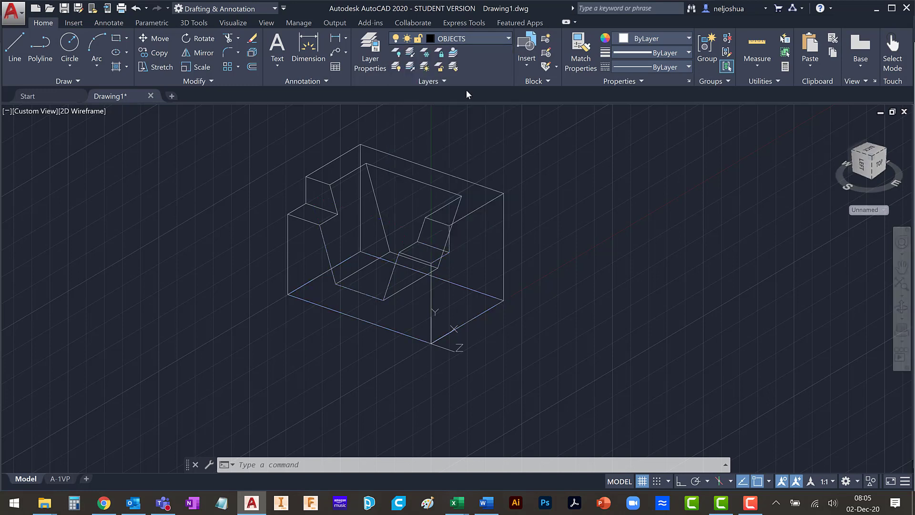
pyautogui.write('`')
pyautogui.press('Escape')
pyautogui.click(572, 196)
# Show the model in the Conceptual visual style and restore the World coordinate system
pyautogui.keyDown('shift'); pyautogui.moveTo(556, 262); pyautogui.dragTo(572, 340, button='middle'); pyautogui.keyUp('shift')
pyautogui.click(84, 113)
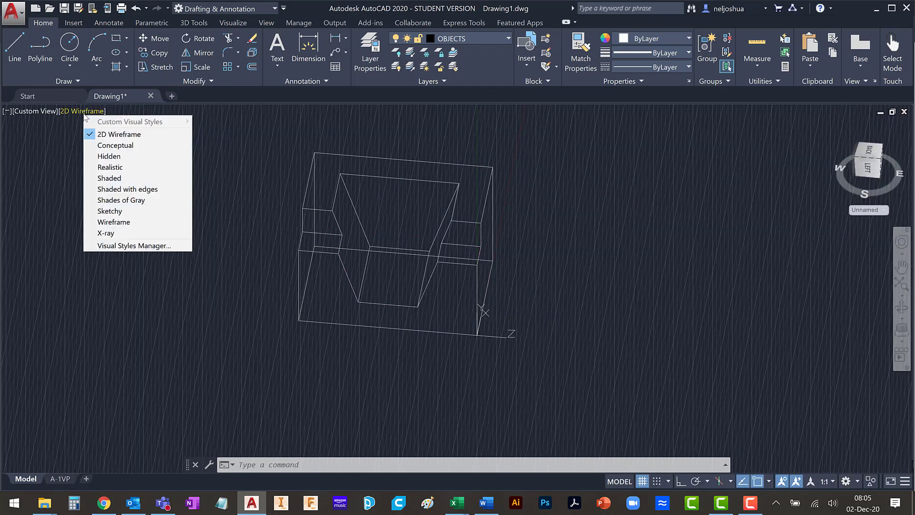
pyautogui.click(114, 145)
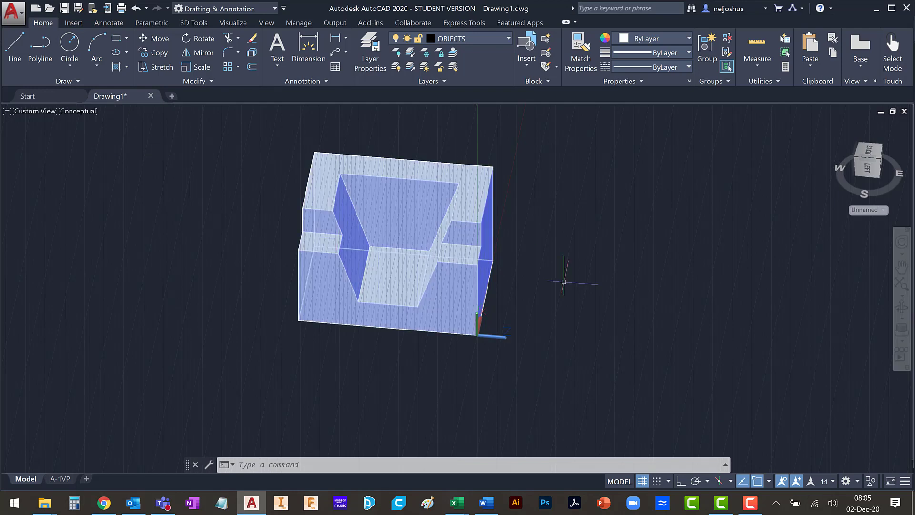
pyautogui.keyDown('shift'); pyautogui.moveTo(563, 293); pyautogui.dragTo(534, 278, button='middle'); pyautogui.keyUp('shift')
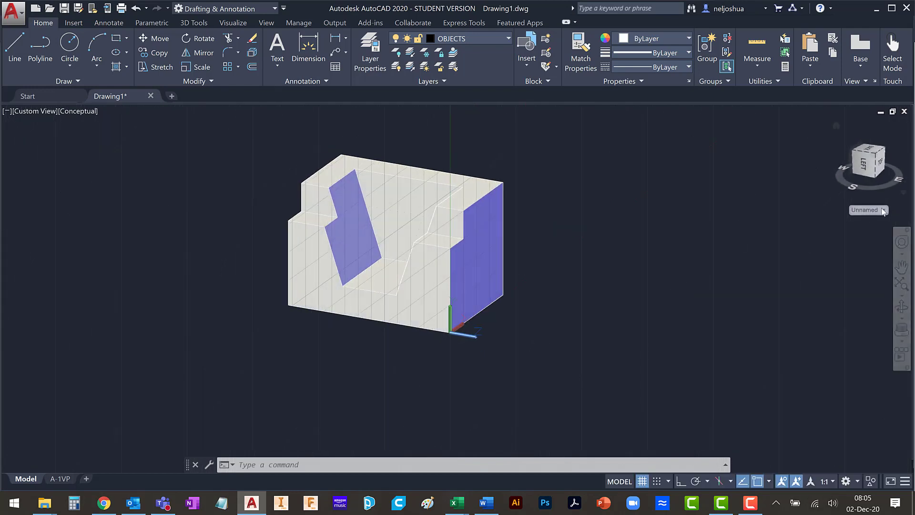
pyautogui.click(881, 210)
pyautogui.click(870, 219)
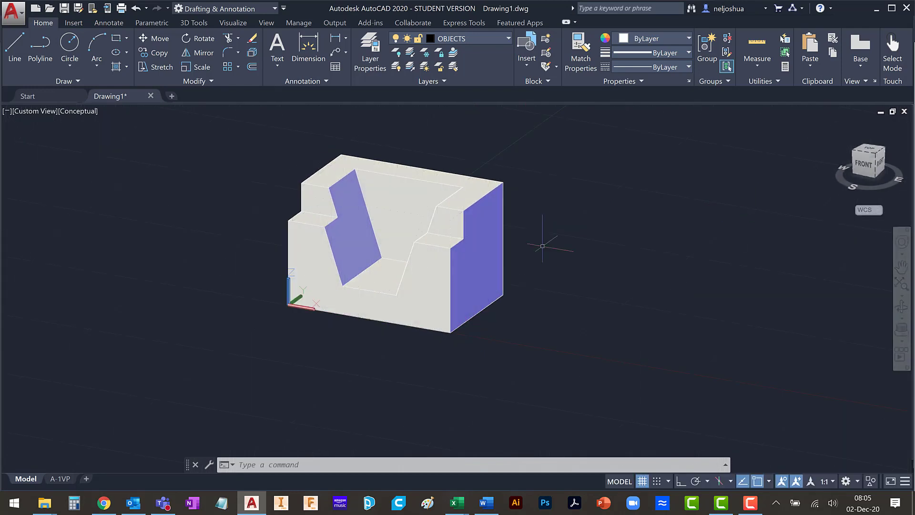
pyautogui.moveTo(549, 276)
pyautogui.keyDown('shift'); pyautogui.mouseDown(button='middle')
pyautogui.moveTo(580, 292)
pyautogui.moveTo(466, 243)
pyautogui.moveTo(485, 266)
pyautogui.moveTo(584, 288)
pyautogui.moveTo(600, 327)
pyautogui.moveTo(578, 325)
pyautogui.moveTo(544, 288)
pyautogui.mouseUp(button='middle'); pyautogui.keyUp('shift')
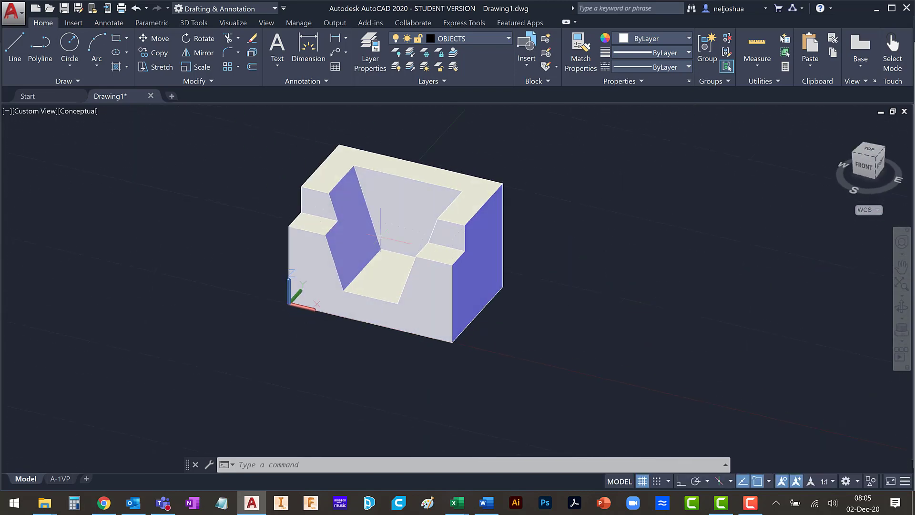
# Switch to the A-1VP layout and delete its existing viewport
pyautogui.click(59, 478)
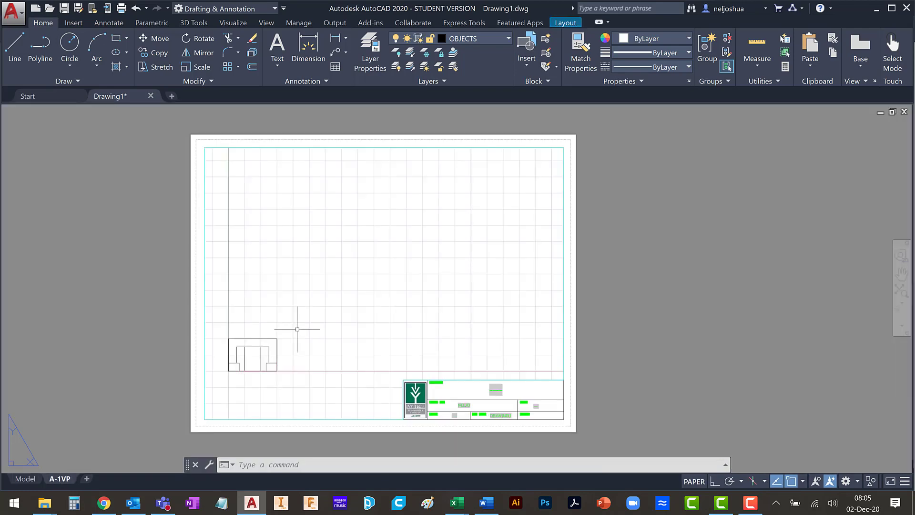
pyautogui.click(261, 147)
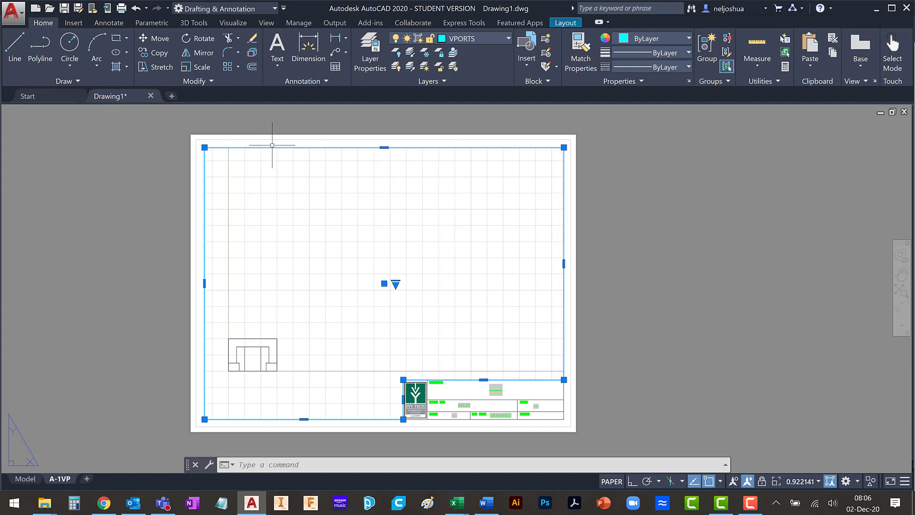
pyautogui.press('Delete')
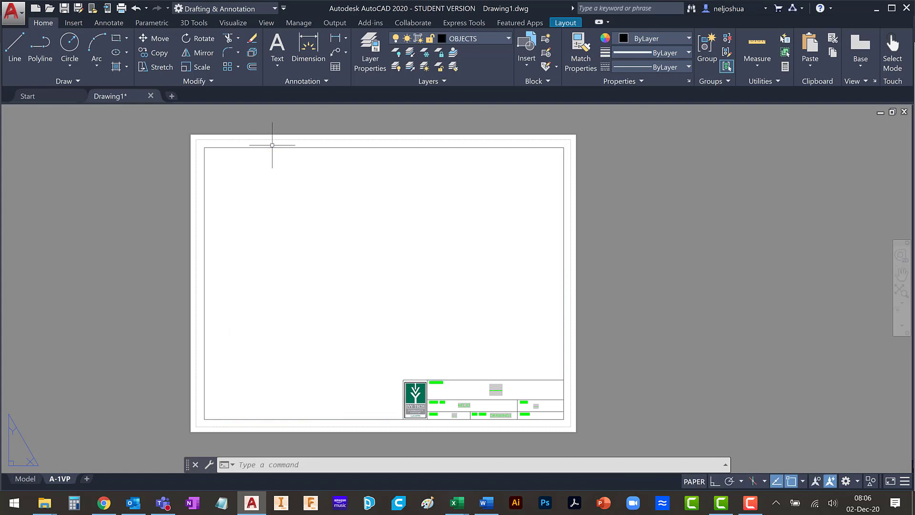
# Start a VIEWBASE base view from model space and set its scale to 2
pyautogui.write('viewbase')
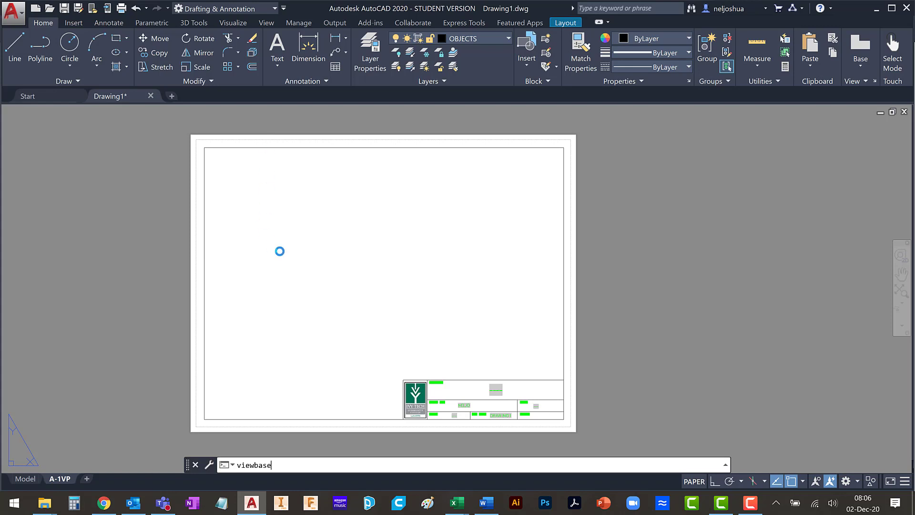
pyautogui.press('Return')
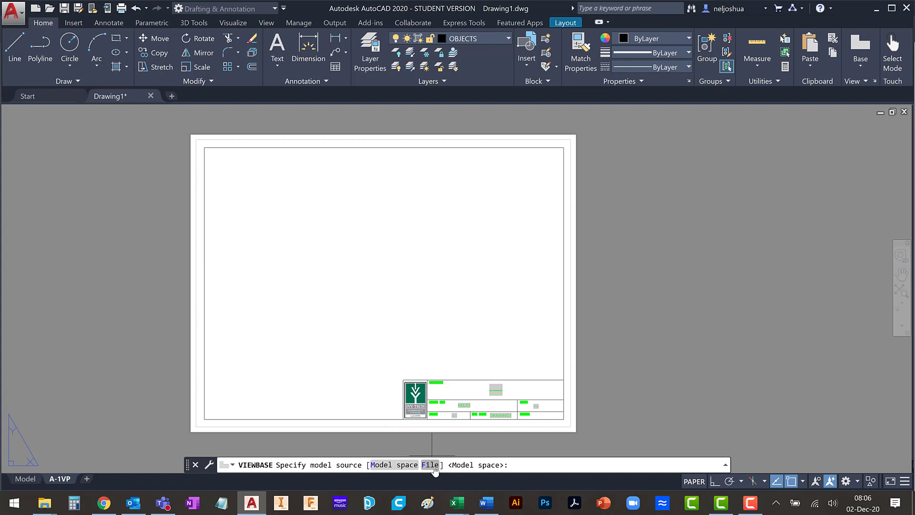
pyautogui.press('Return')
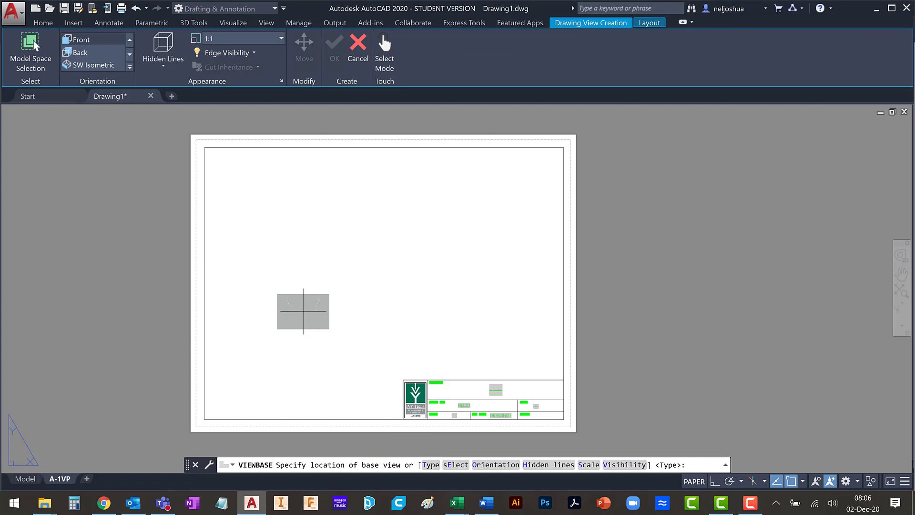
pyautogui.write('s')
pyautogui.press('Return')
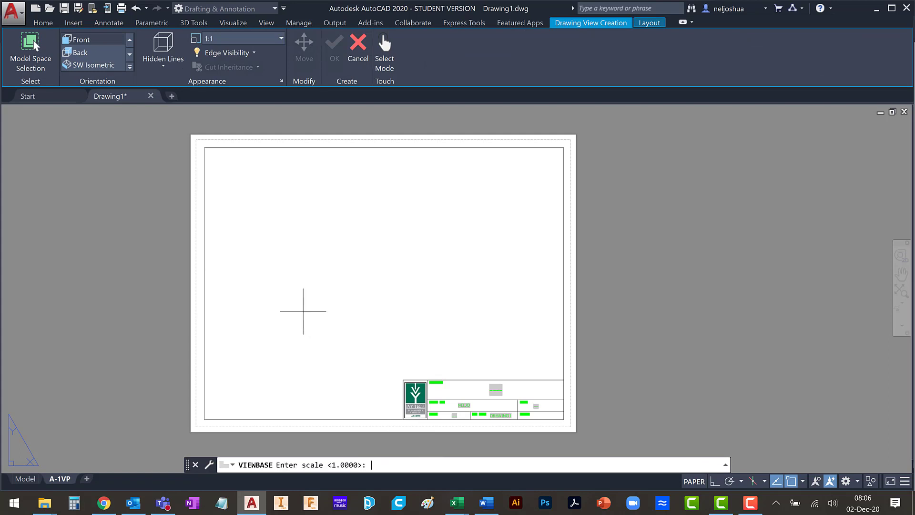
pyautogui.write('2')
pyautogui.press('Return')
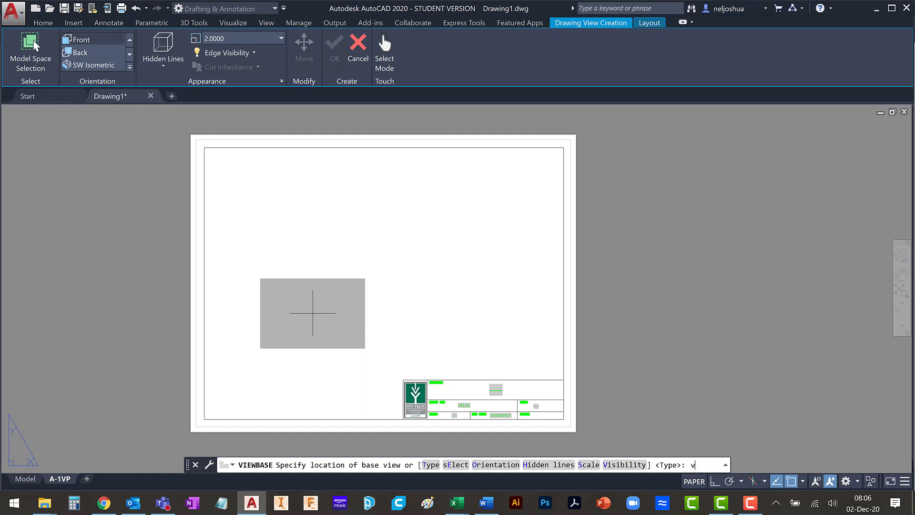
# Set the base view to Base and Projected creation with the Visible and hidden lines style
pyautogui.press('Return')
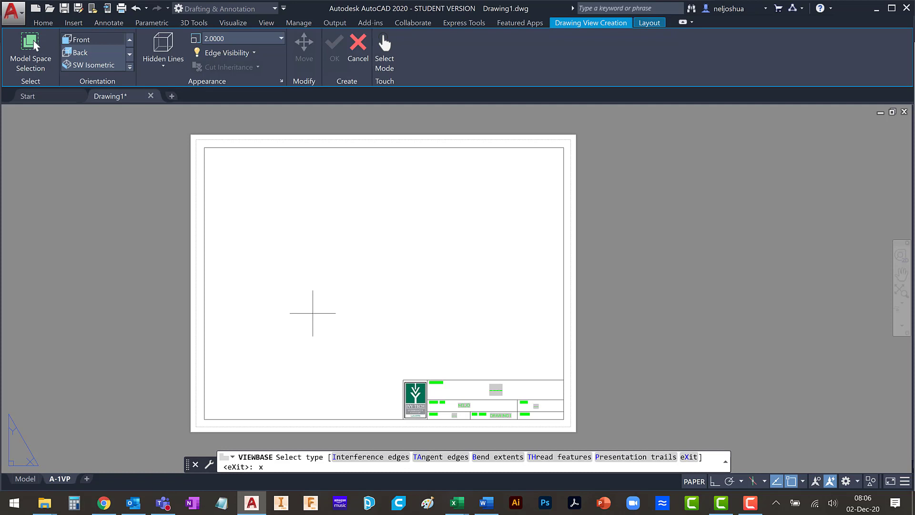
pyautogui.write('x')
pyautogui.press('Return')
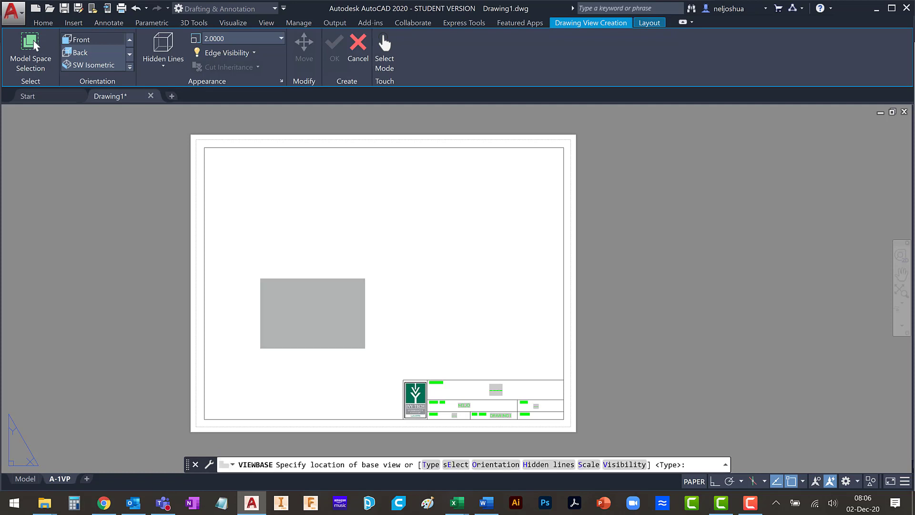
pyautogui.click(312, 313)
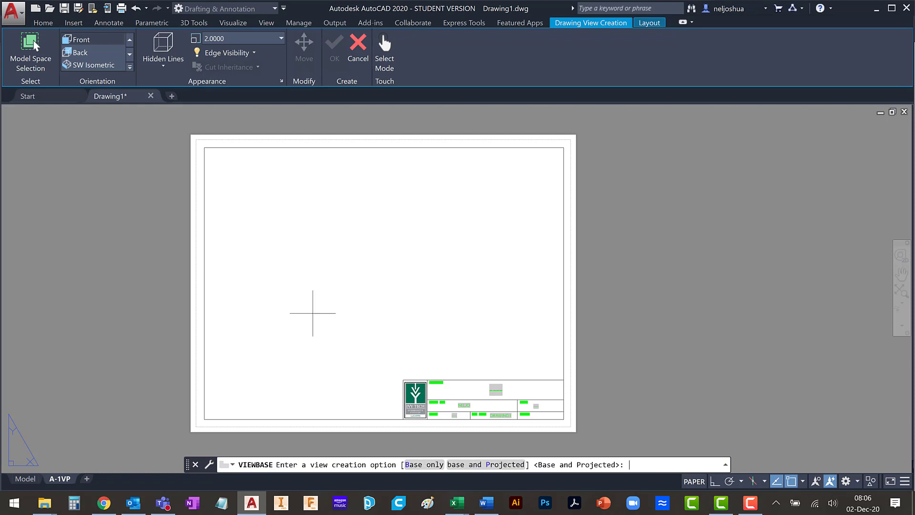
pyautogui.press('Return')
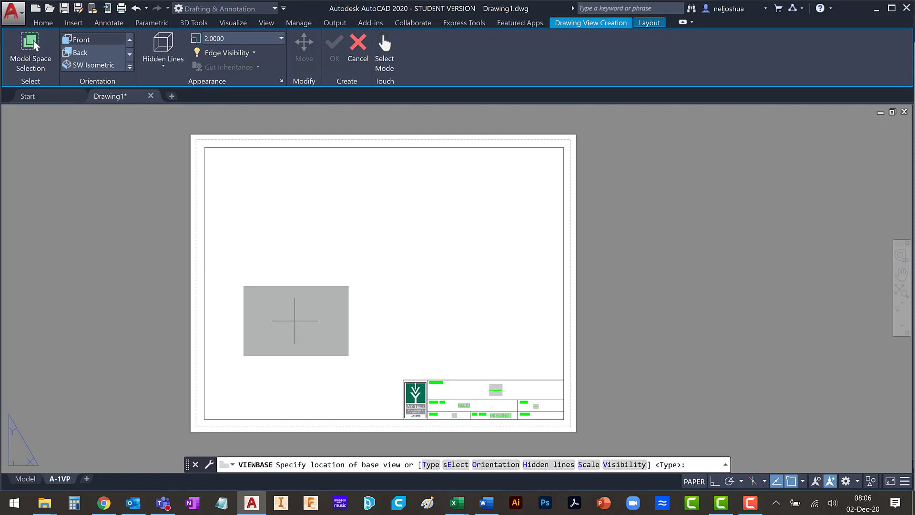
pyautogui.write('h')
pyautogui.press('Return')
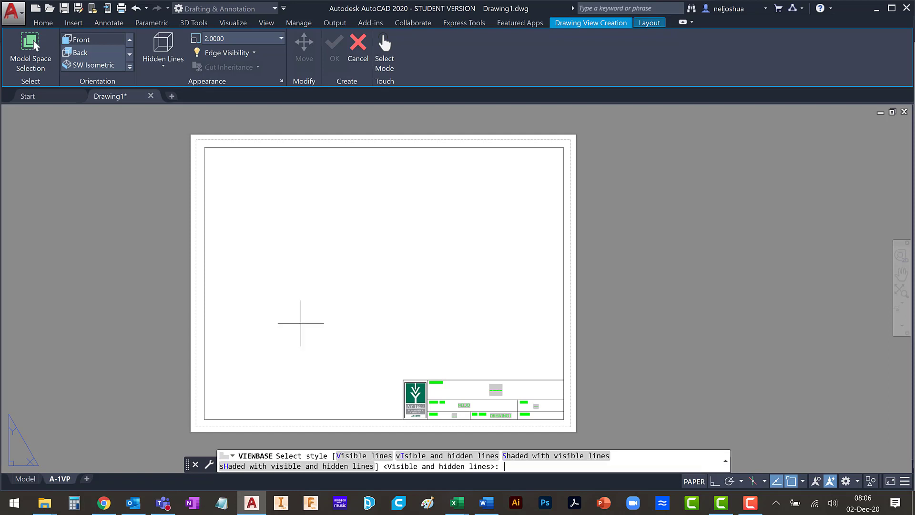
pyautogui.press('Return')
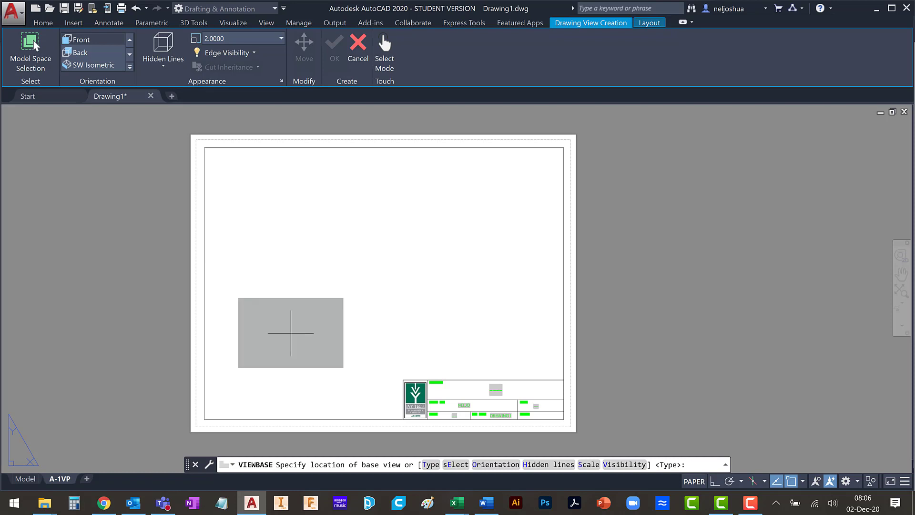
# Place the front view in the sheet's lower left area, with a projected top view above it and a side view to its right
pyautogui.click(291, 328)
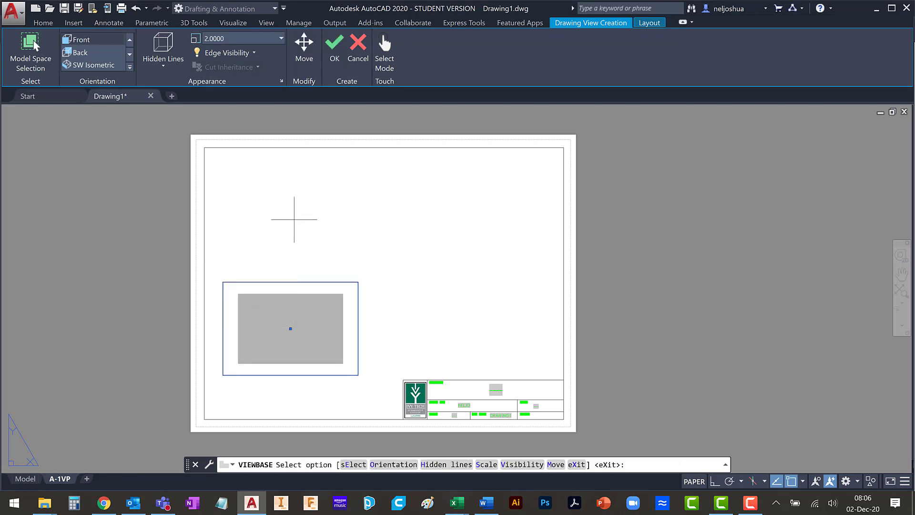
pyautogui.press('Return')
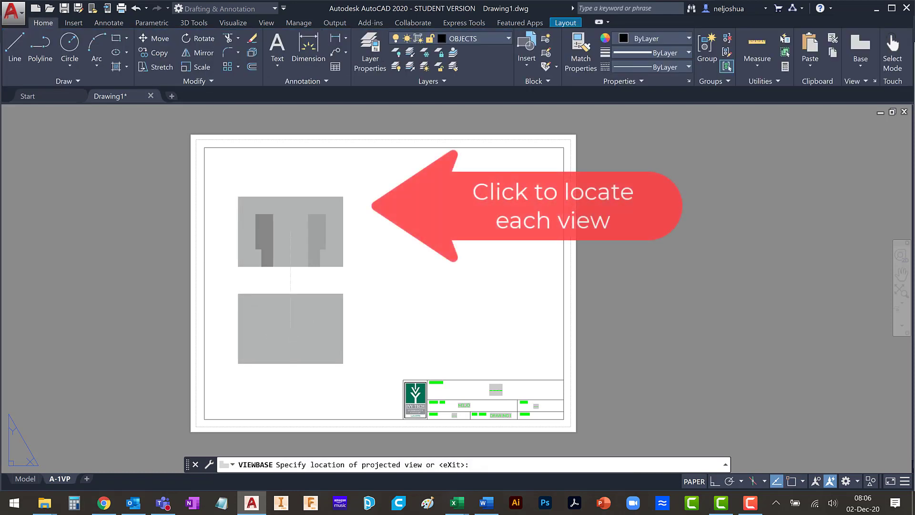
pyautogui.click(306, 207)
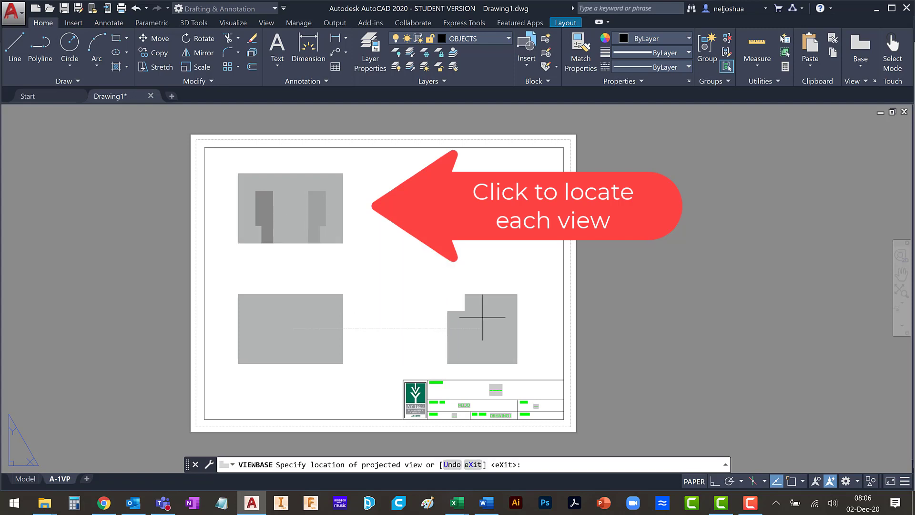
pyautogui.click(478, 316)
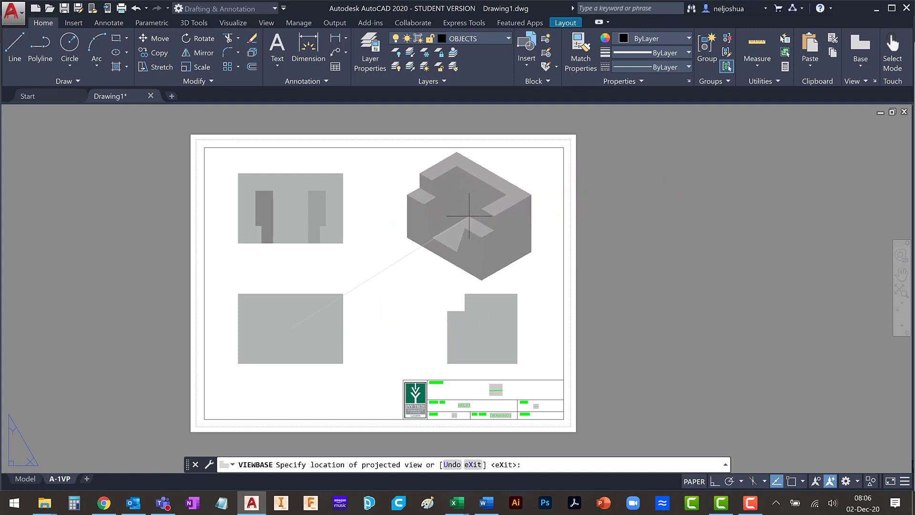
pyautogui.press('Return')
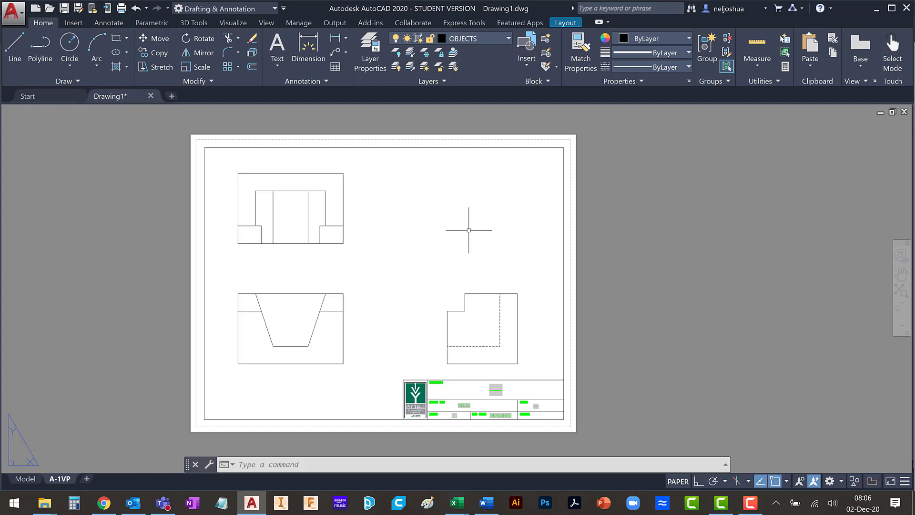
# Start another VIEWBASE view from model space and set its orientation to NE isometric
pyautogui.write('viewbase')
pyautogui.press('Return')
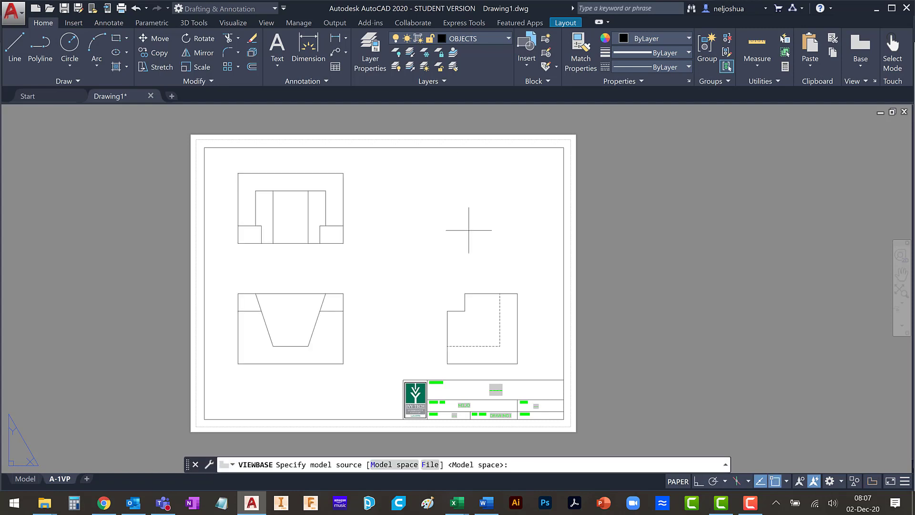
pyautogui.press('Return')
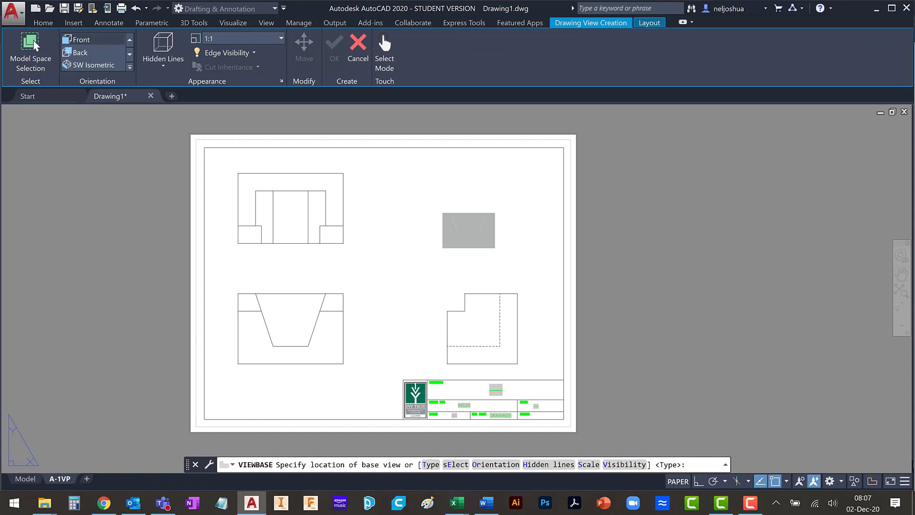
pyautogui.write('o')
pyautogui.press('Return')
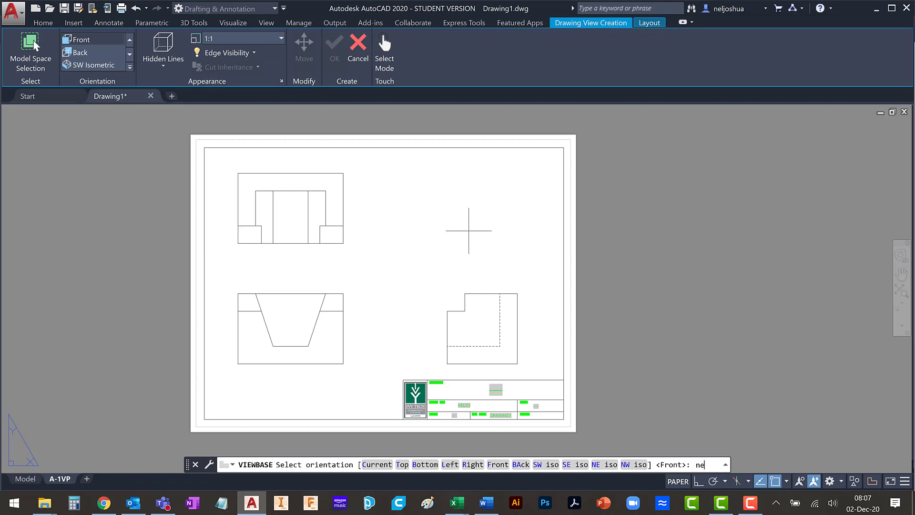
pyautogui.press('Return')
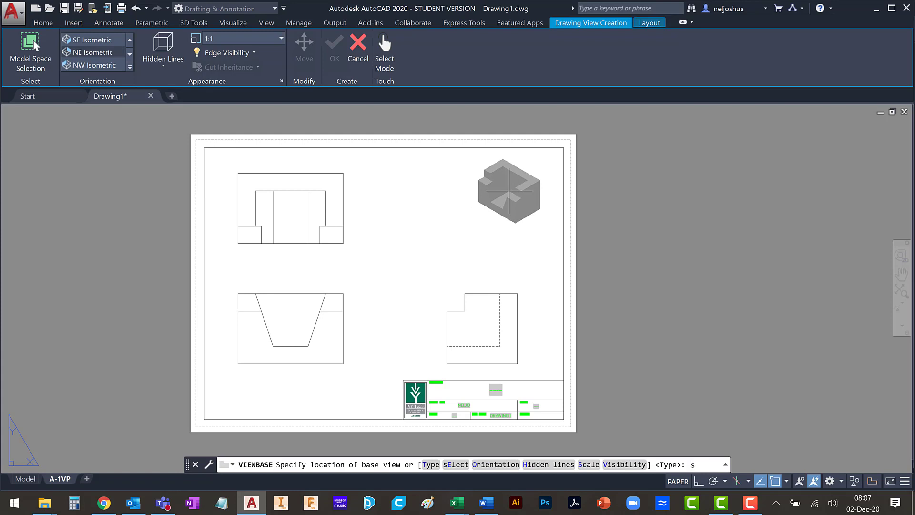
# Keep the isometric base view at scale 1, place it in the sheet's upper right area and finish without projected views
pyautogui.write('s')
pyautogui.press('Return')
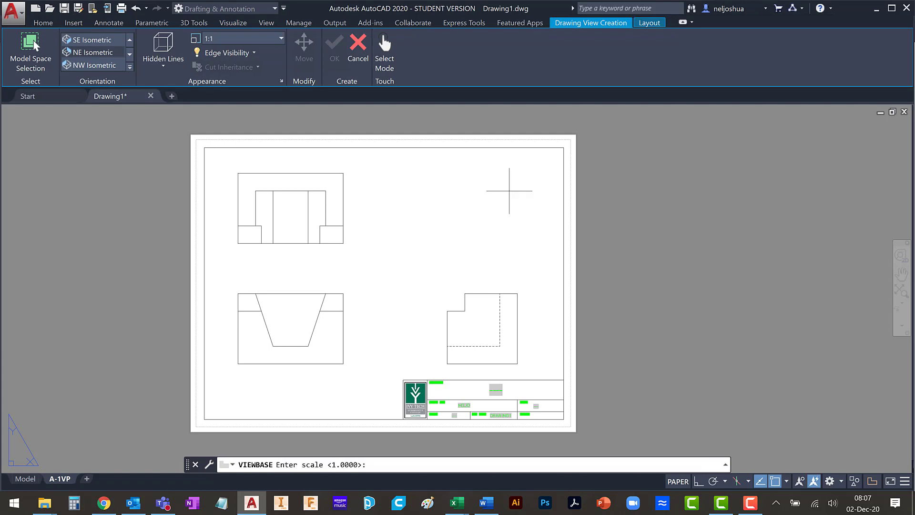
pyautogui.press('Return')
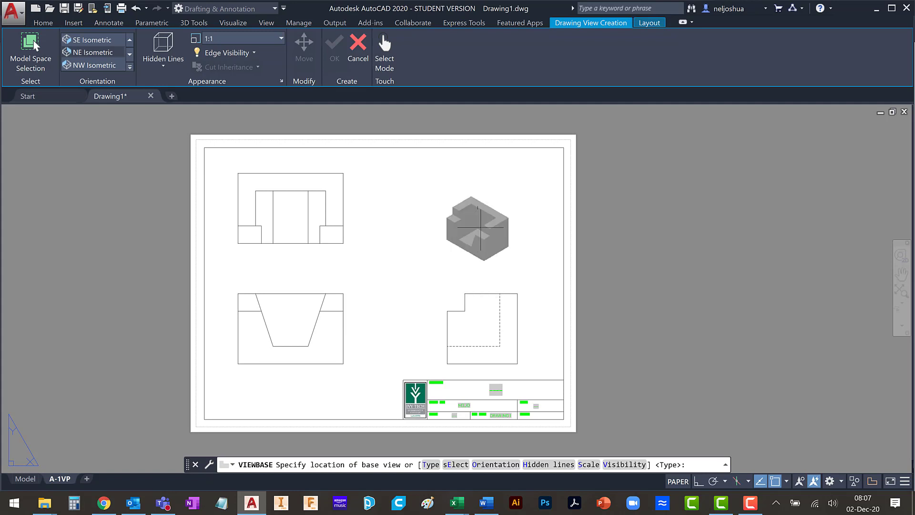
pyautogui.click(521, 183)
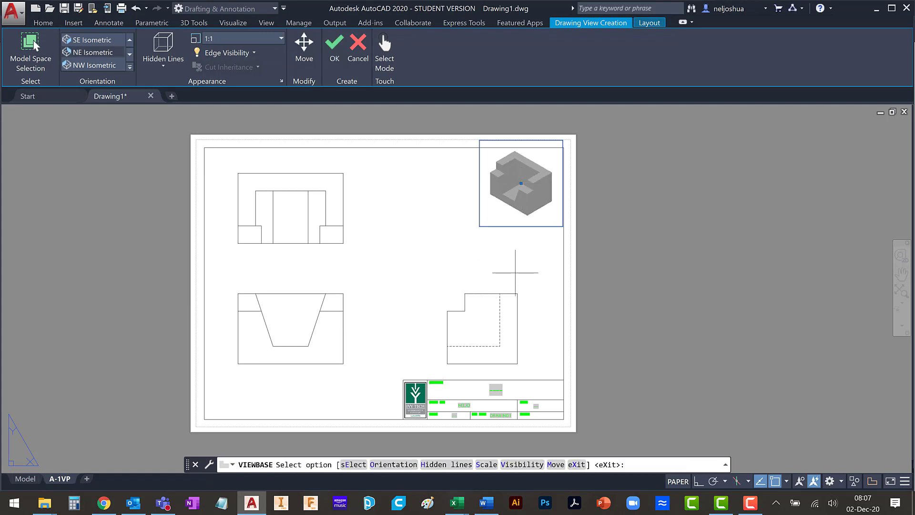
pyautogui.press('Return')
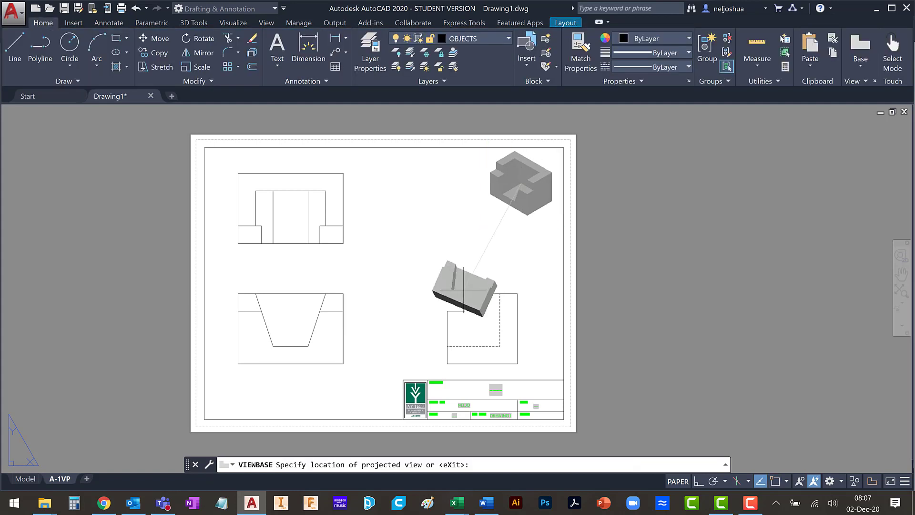
pyautogui.press('Return')
# Edit the isometric view on the sheet to use the shaded with visible lines style
pyautogui.click(505, 194)
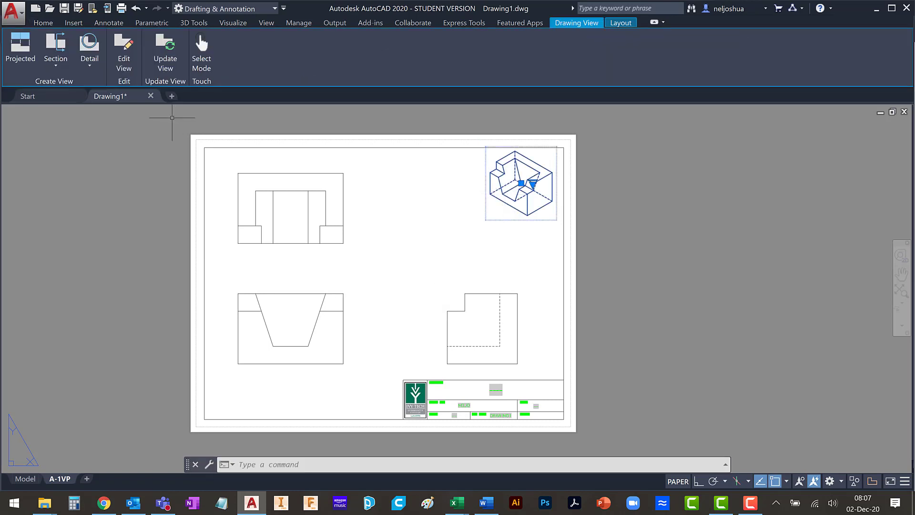
pyautogui.click(123, 47)
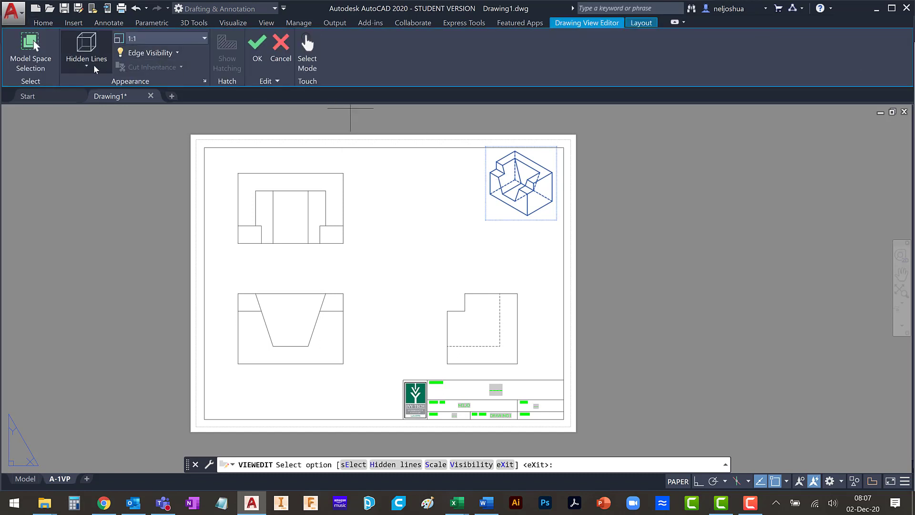
pyautogui.click(95, 69)
pyautogui.click(73, 137)
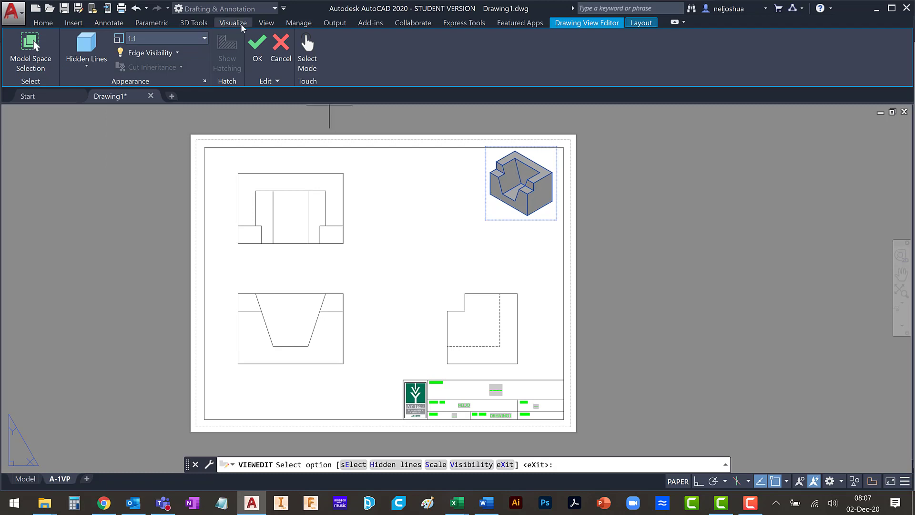
pyautogui.click(256, 42)
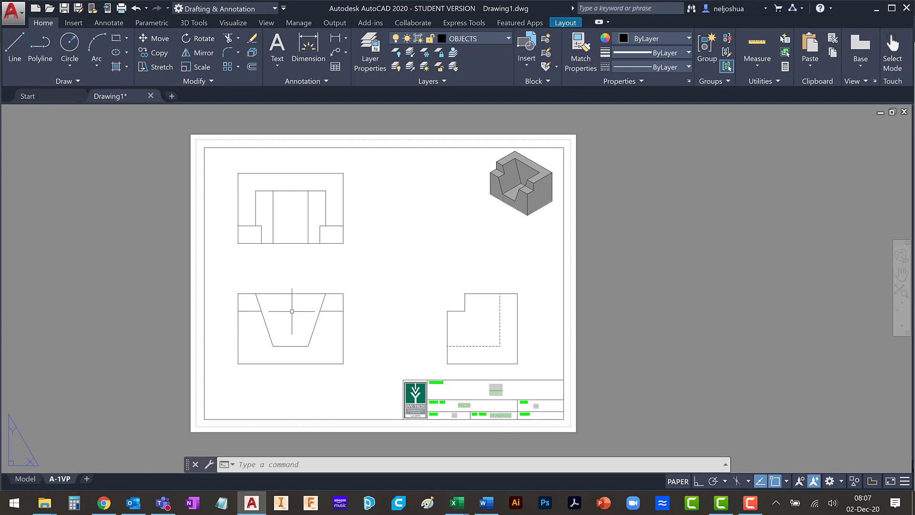
# Make the DIMS layer current and dimension the top view's overall width above it and overall depth on its left
pyautogui.click(465, 38)
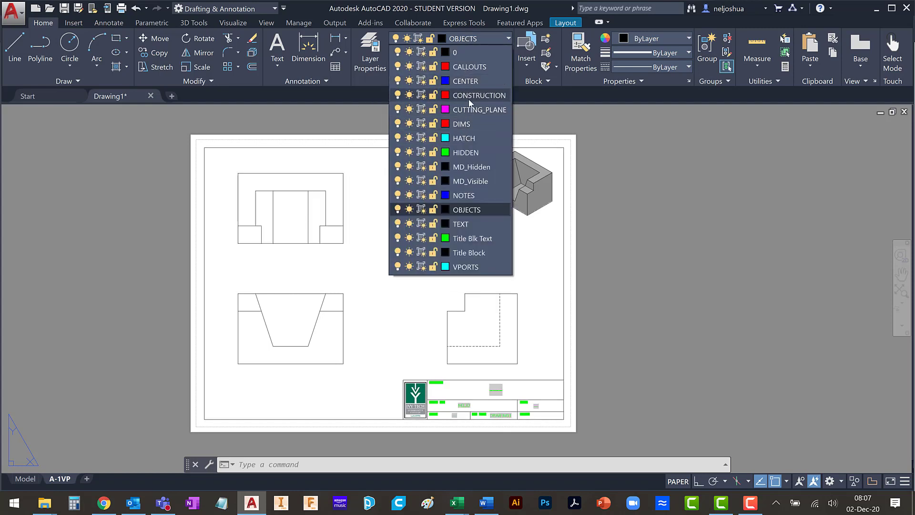
pyautogui.click(465, 125)
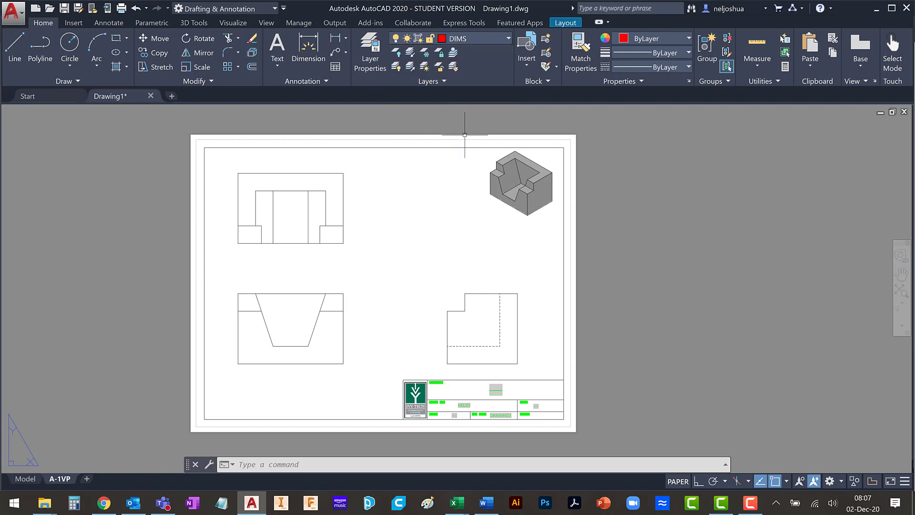
pyautogui.click(107, 24)
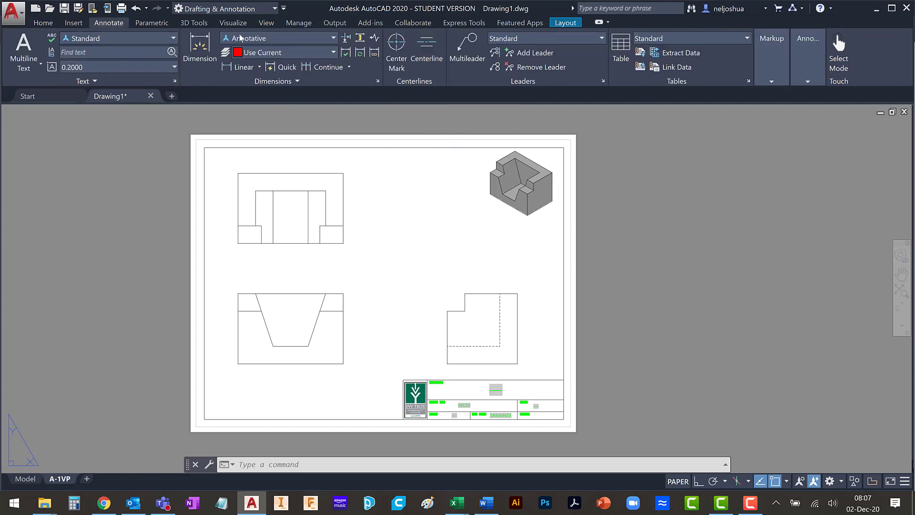
pyautogui.click(204, 51)
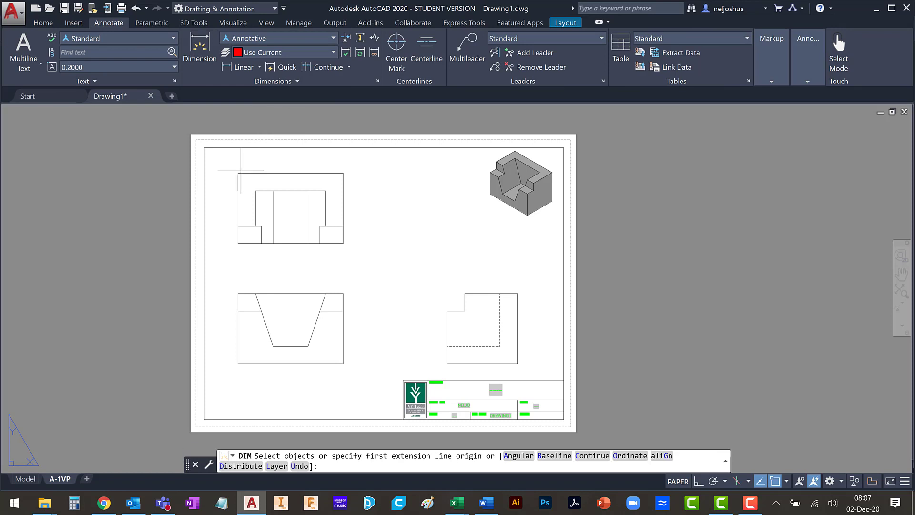
pyautogui.click(237, 173)
pyautogui.click(344, 173)
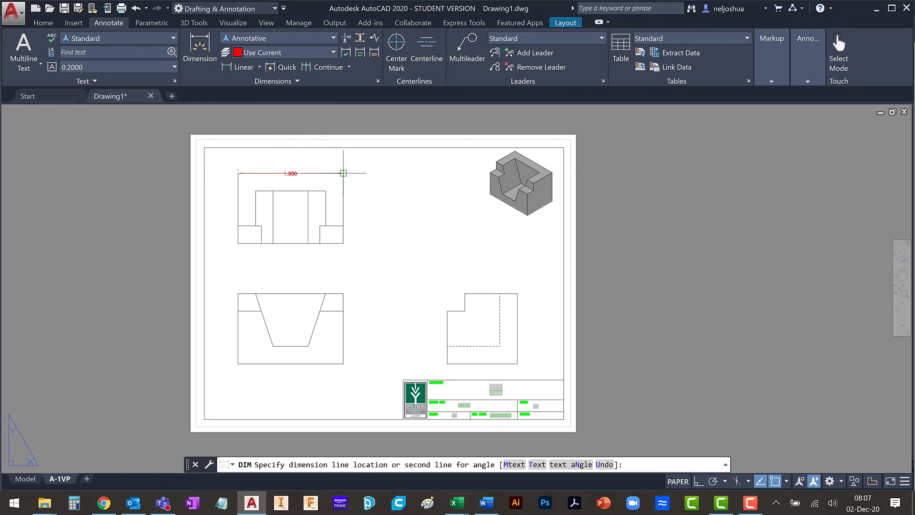
pyautogui.click(325, 160)
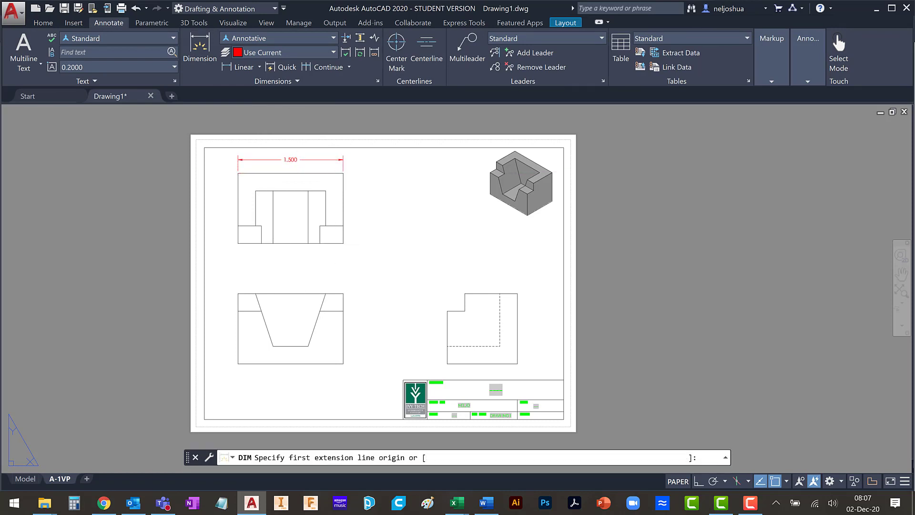
pyautogui.click(238, 173)
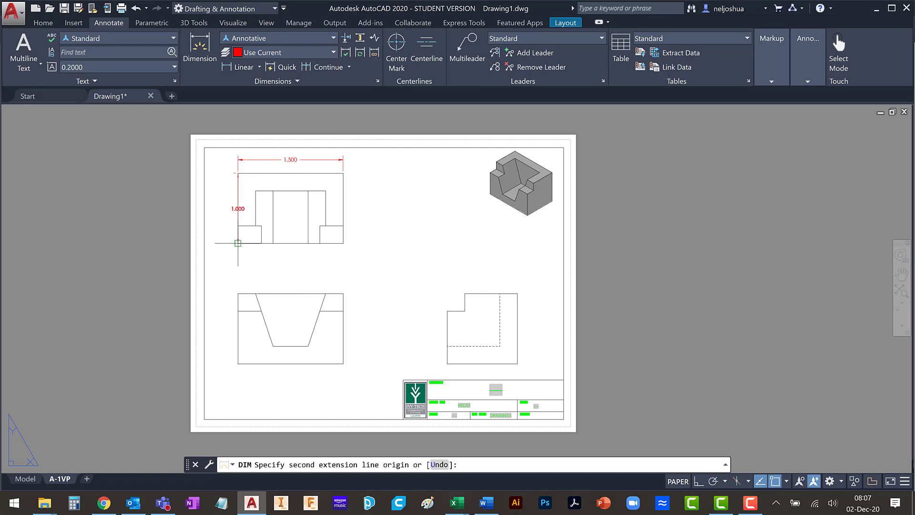
pyautogui.click(238, 243)
pyautogui.click(218, 210)
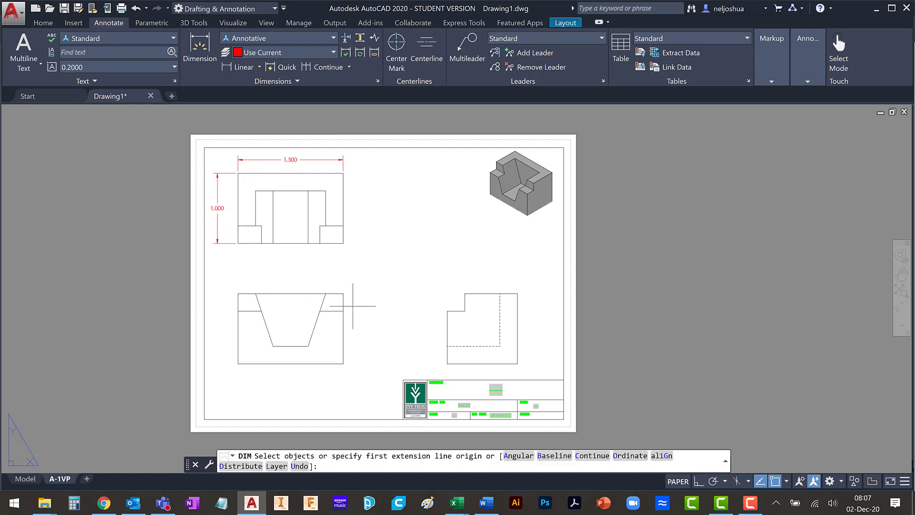
# Dimension the front view's overall height on its right and the trapezoidal pocket's depth on its left
pyautogui.click(344, 293)
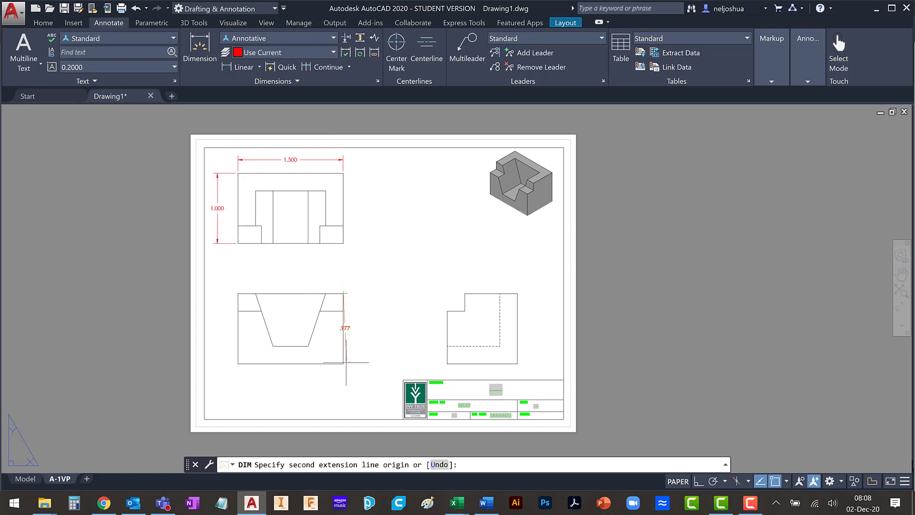
pyautogui.click(343, 364)
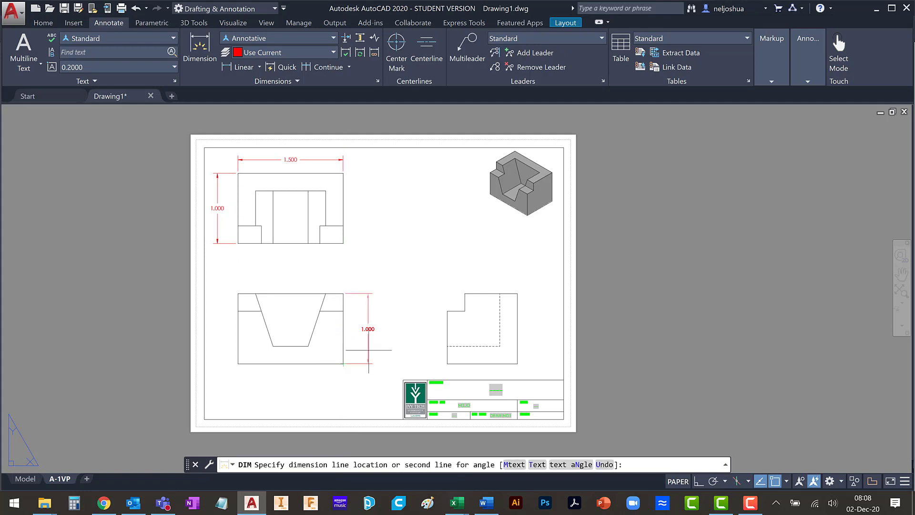
pyautogui.click(377, 346)
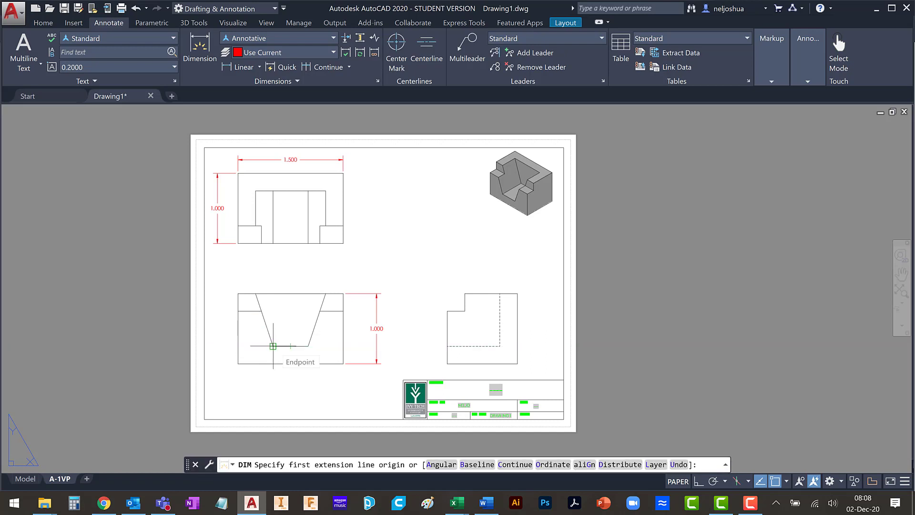
pyautogui.click(273, 346)
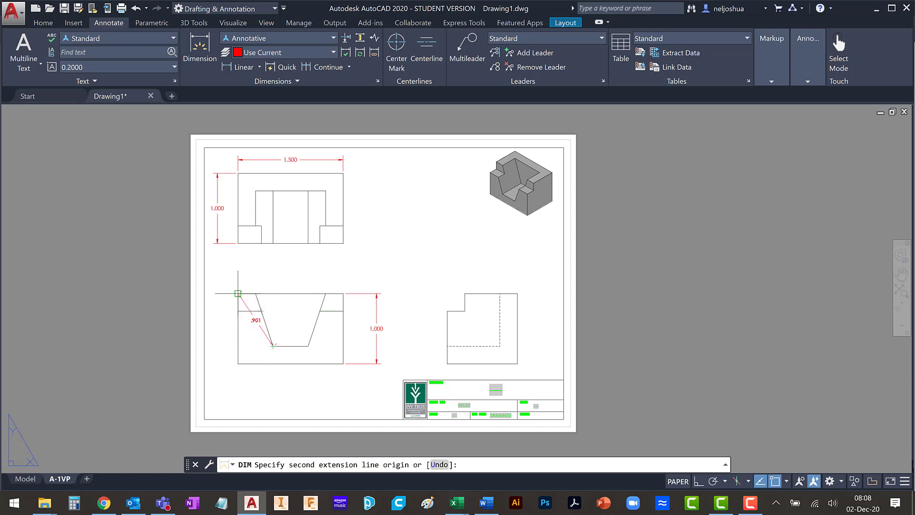
pyautogui.click(238, 293)
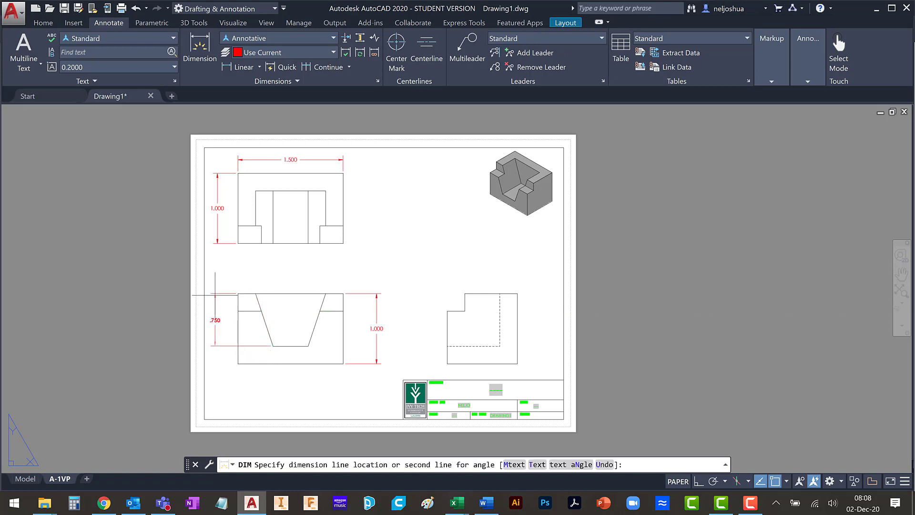
pyautogui.click(223, 305)
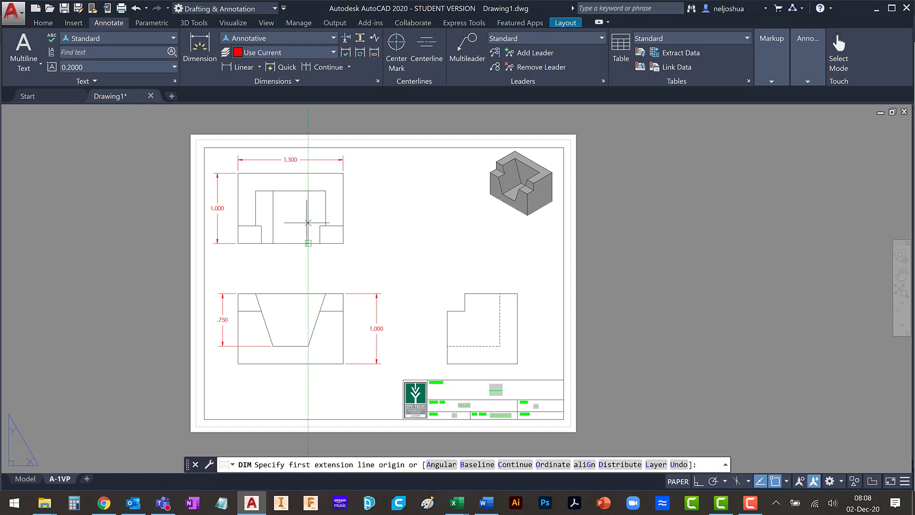
# Dimension the pocket's front-to-back length inside the top view and the notch floor's height beside the front view's right edge
pyautogui.click(308, 209)
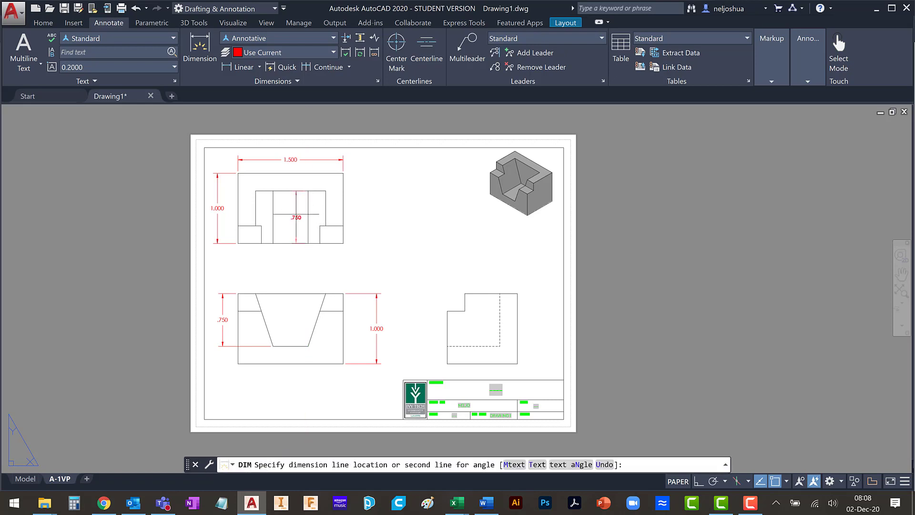
pyautogui.click(296, 217)
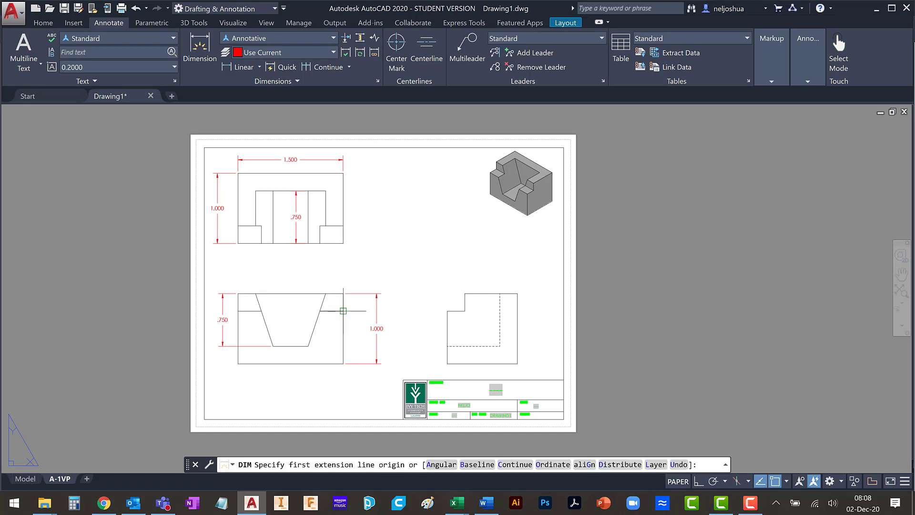
pyautogui.click(343, 311)
pyautogui.click(344, 364)
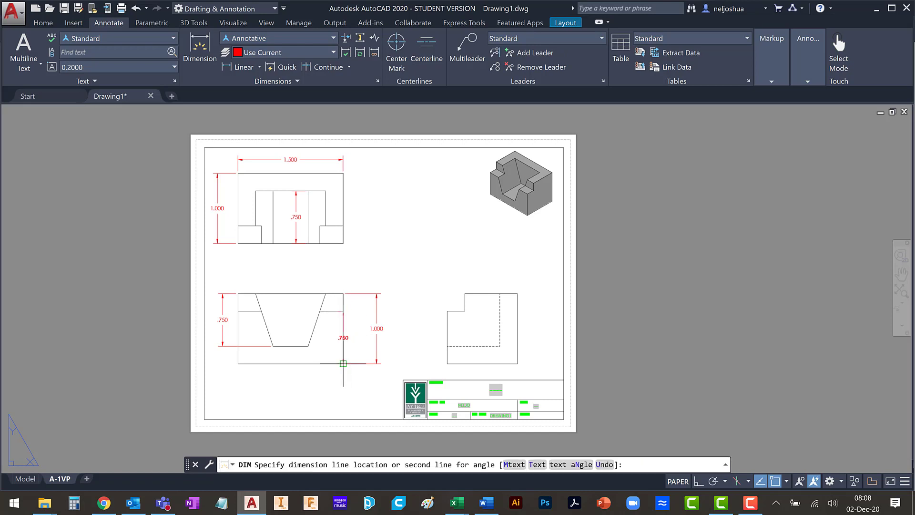
pyautogui.click(362, 343)
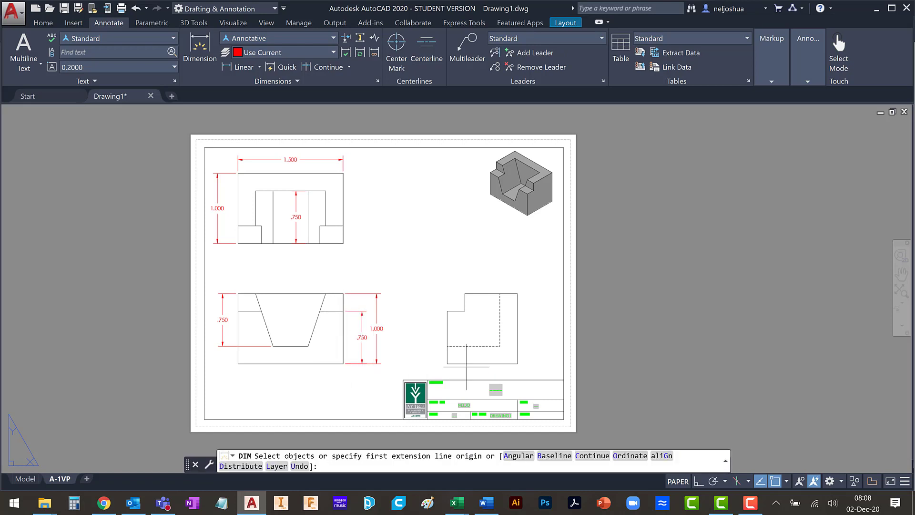
pyautogui.press('Escape')
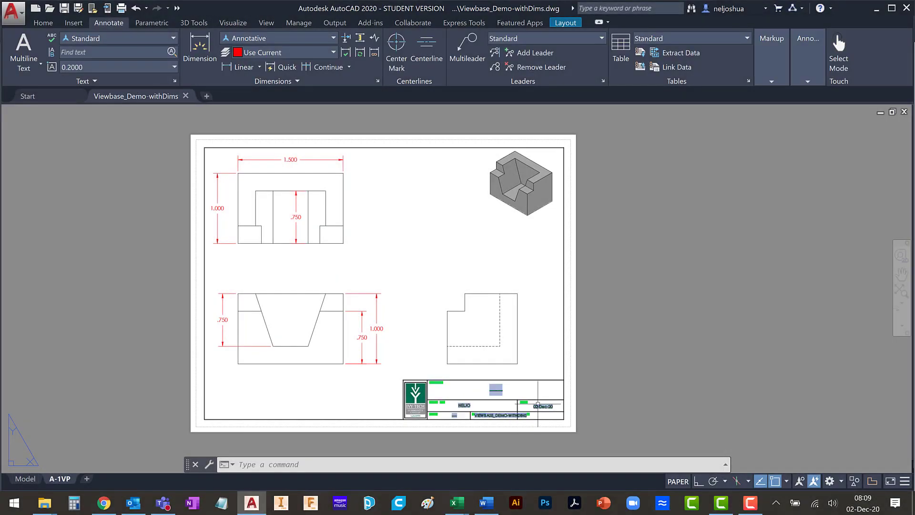
# Set the drawing properties' title to ANGLE BLOCK and subject to DESN 113, and regenerate all viewports to update the title block
pyautogui.scroll(3, 567, 410)
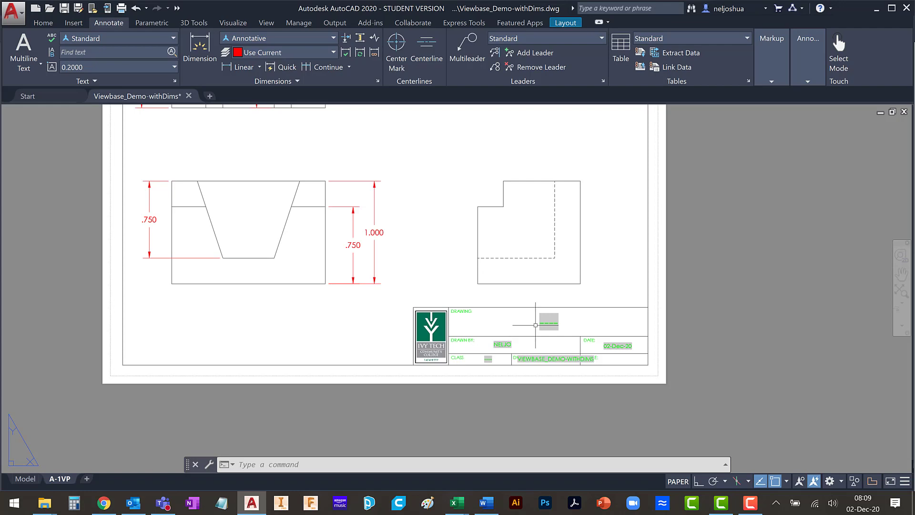
pyautogui.write('dgprops')
pyautogui.press('Return')
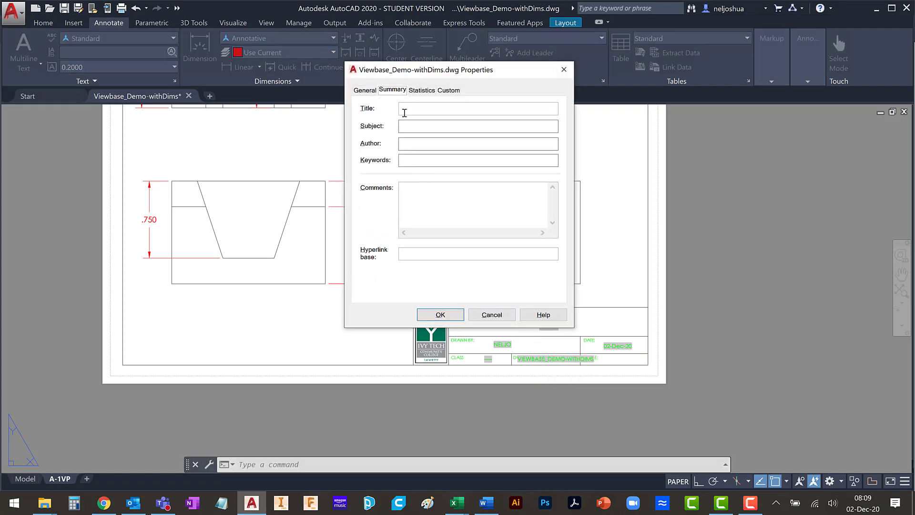
pyautogui.click(405, 109)
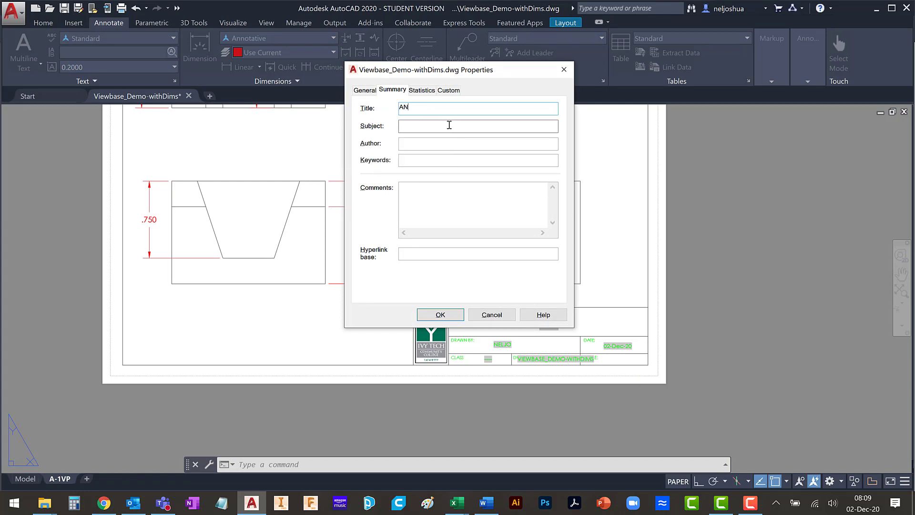
pyautogui.press('Tab')
pyautogui.press('Tab')
pyautogui.click(449, 125)
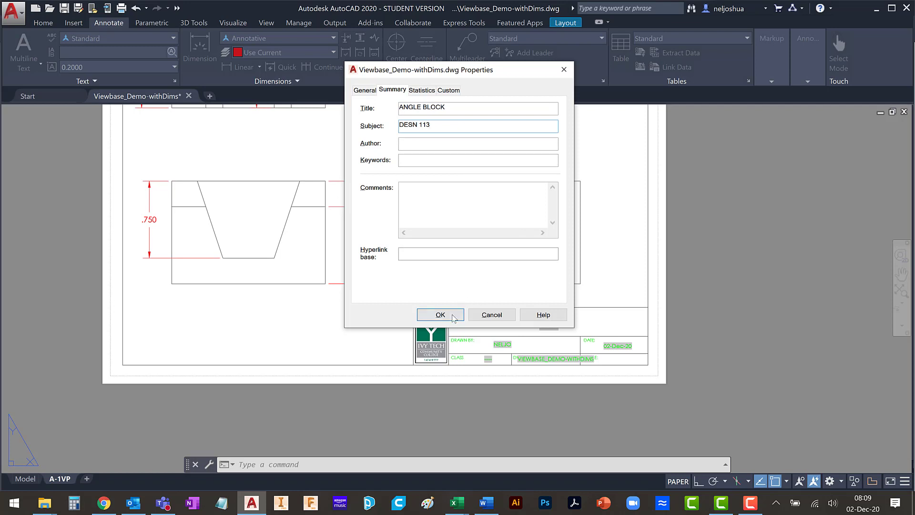
pyautogui.click(439, 314)
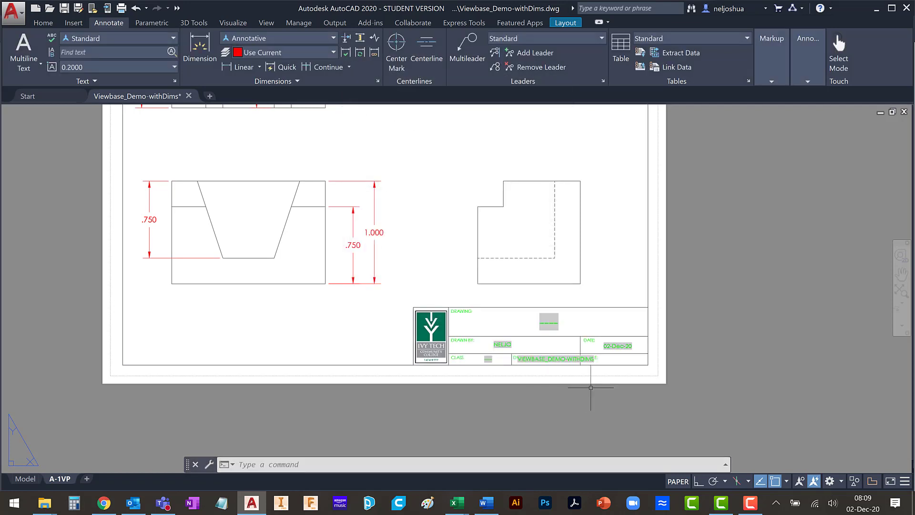
pyautogui.write('regenall')
pyautogui.press('Return')
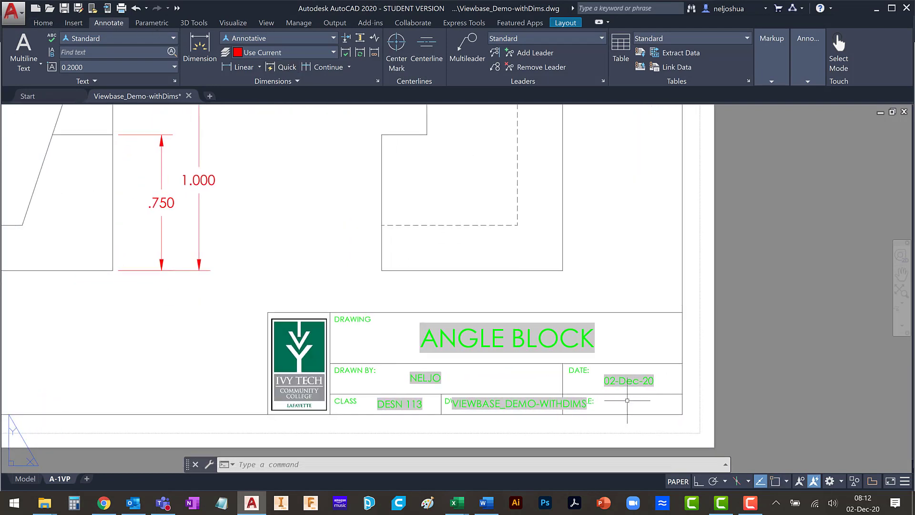
# Create a multiline text box in the title block's scale cell and start an Object field in it
pyautogui.write('mtext')
pyautogui.press('Return')
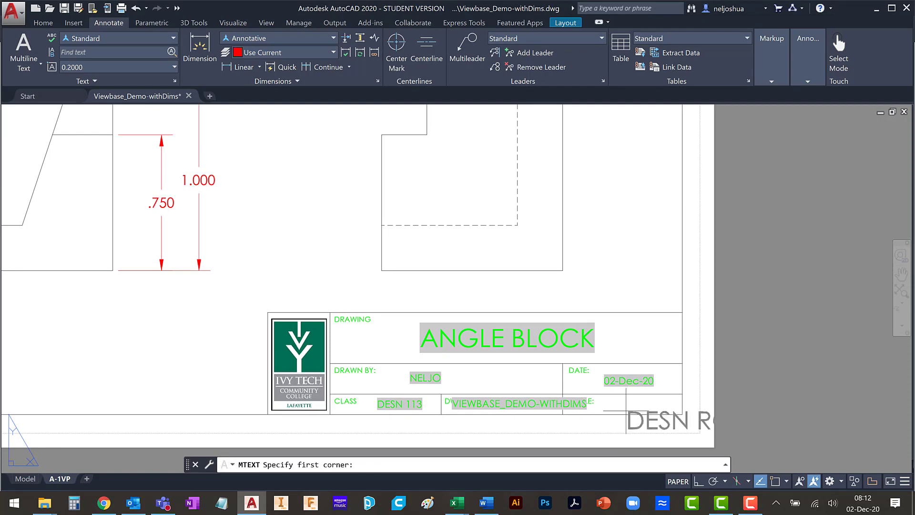
pyautogui.click(597, 398)
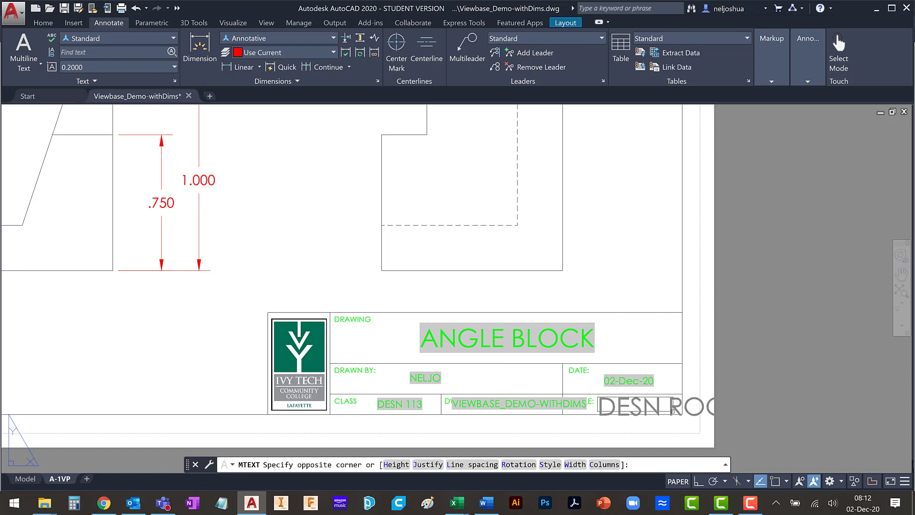
pyautogui.click(673, 414)
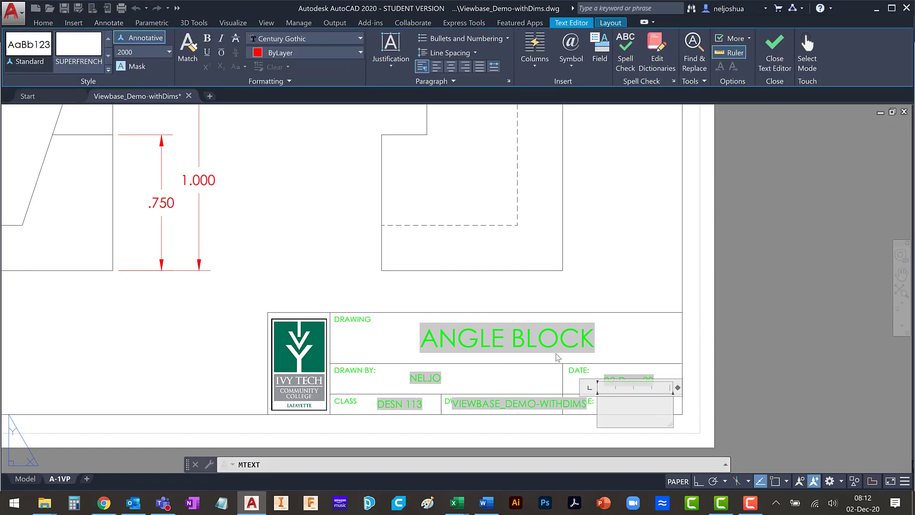
pyautogui.hotkey('ctrl', 'f')
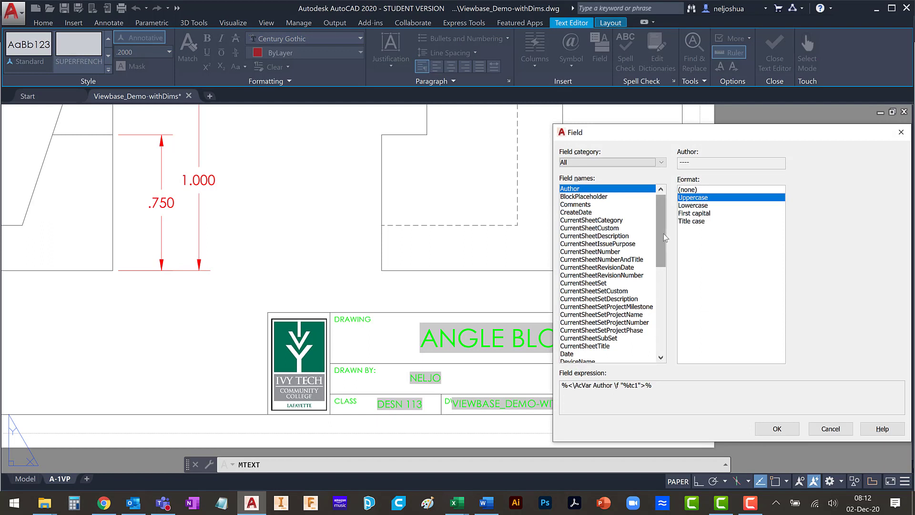
pyautogui.scroll(-8, 668, 258)
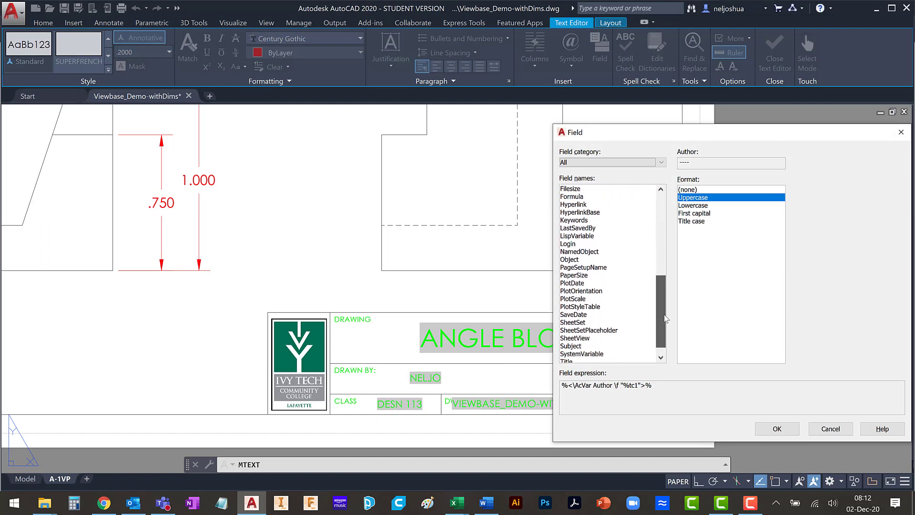
pyautogui.click(590, 260)
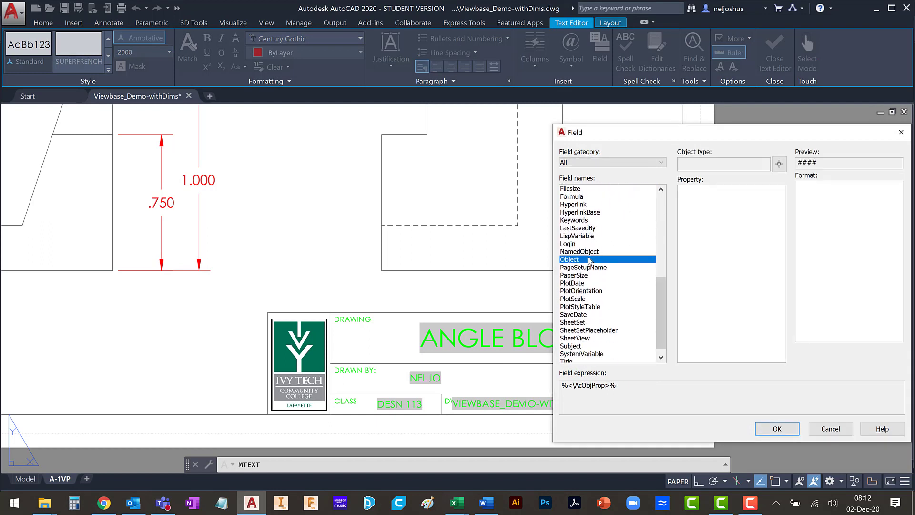
pyautogui.click(779, 164)
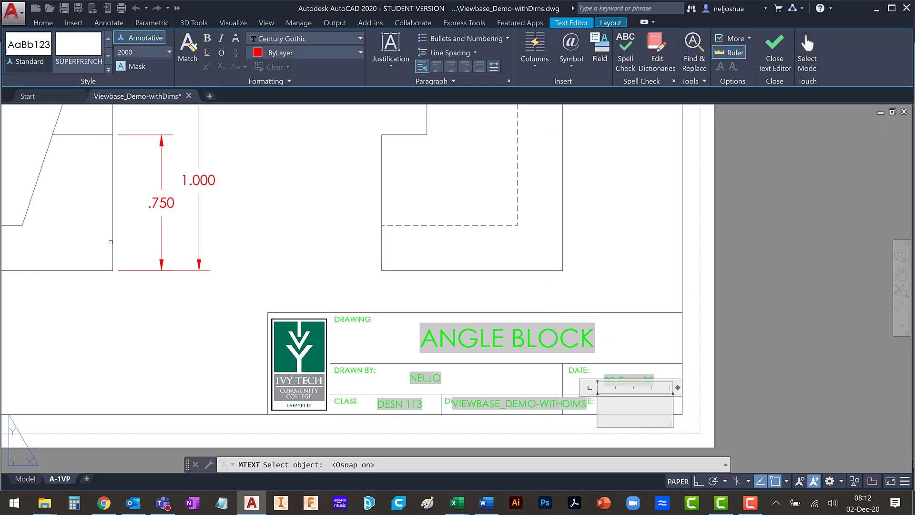
pyautogui.click(114, 237)
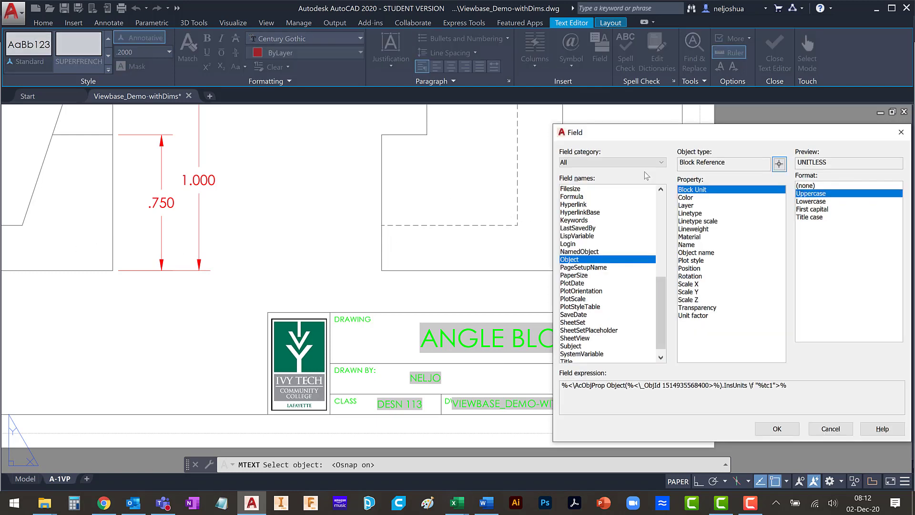
pyautogui.click(704, 163)
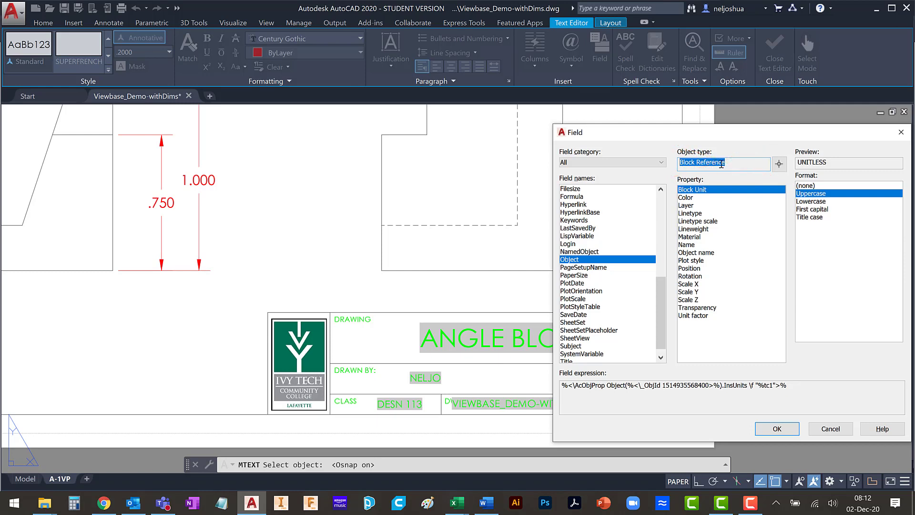
# Link the field to the front drawing view, insert its Standard scale property and finish the text
pyautogui.click(779, 165)
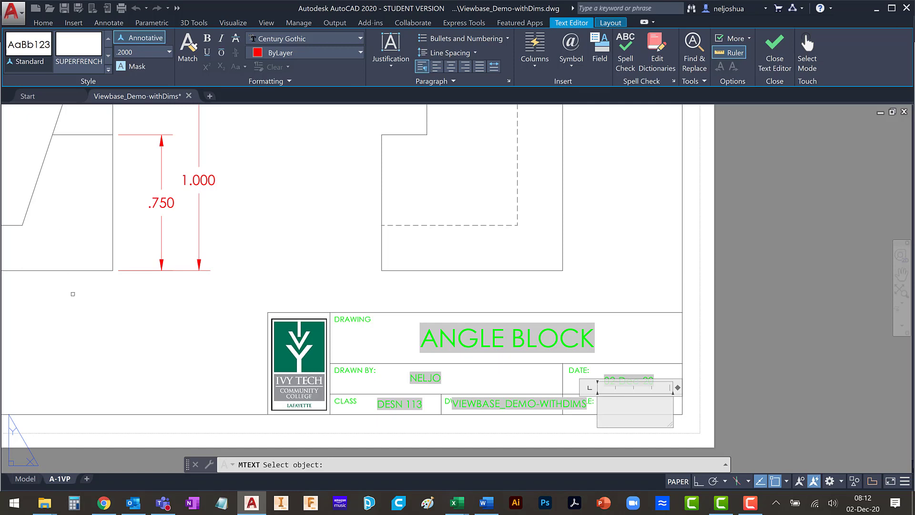
pyautogui.moveTo(73, 293); pyautogui.dragTo(180, 347, button='middle')
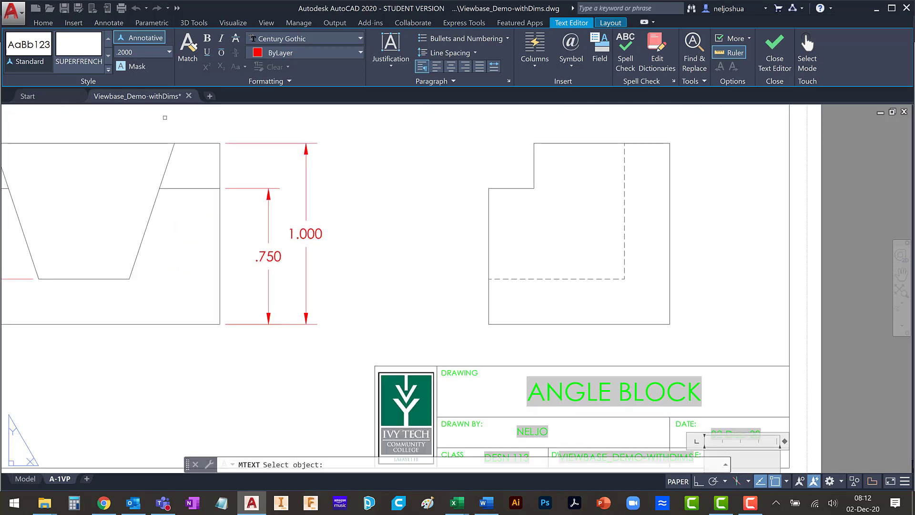
pyautogui.click(164, 143)
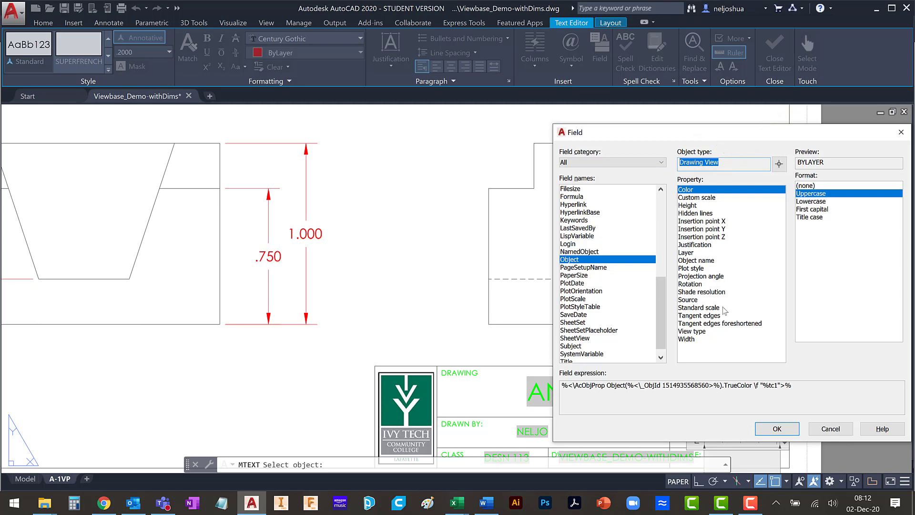
pyautogui.click(700, 308)
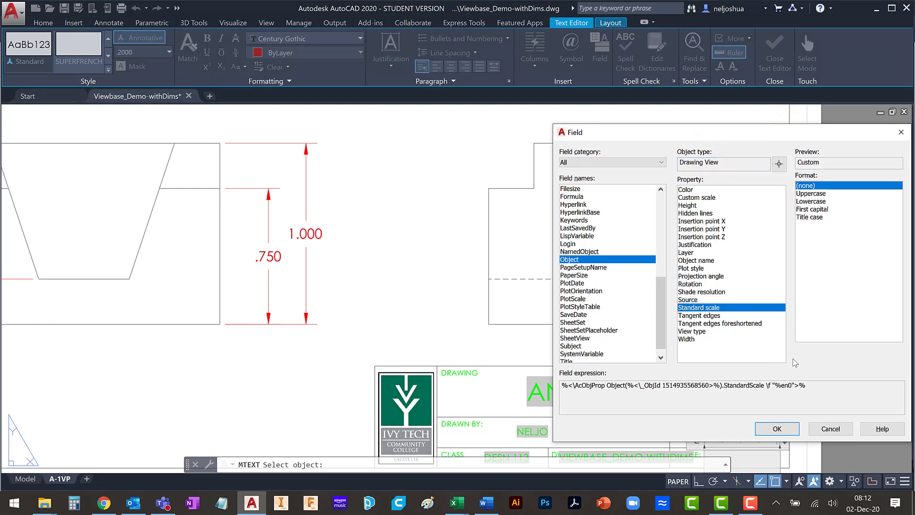
pyautogui.click(777, 429)
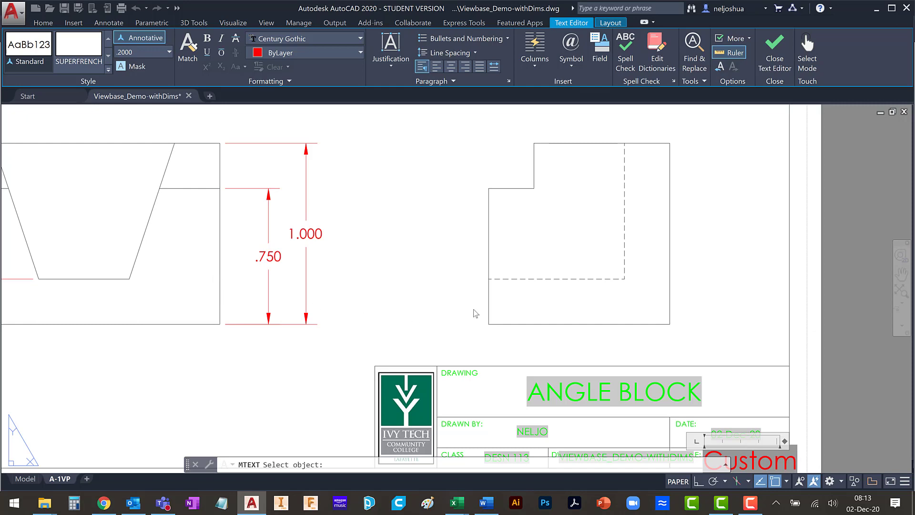
pyautogui.scroll(-3, 701, 281)
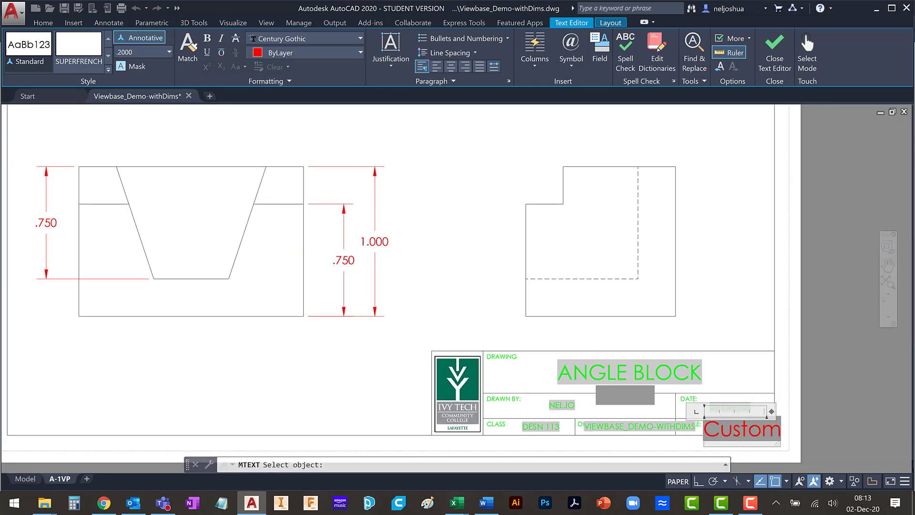
pyautogui.click(220, 162)
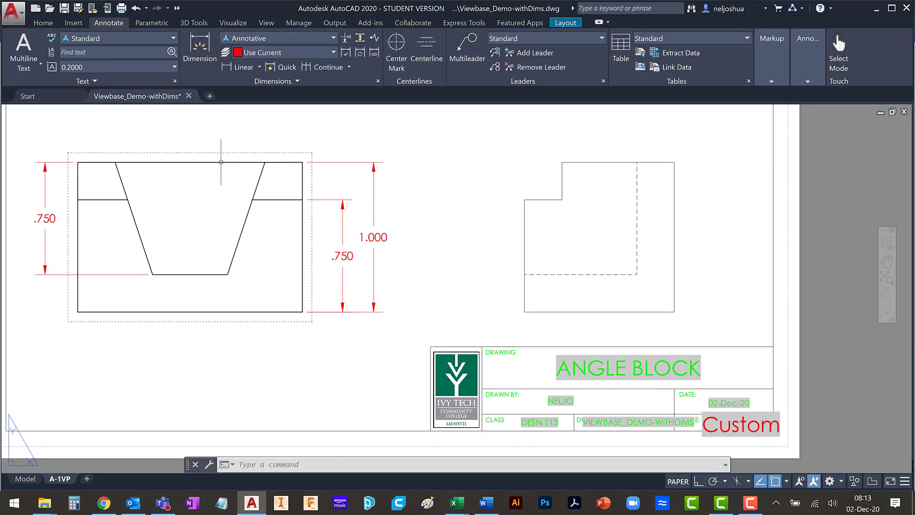
pyautogui.click(215, 155)
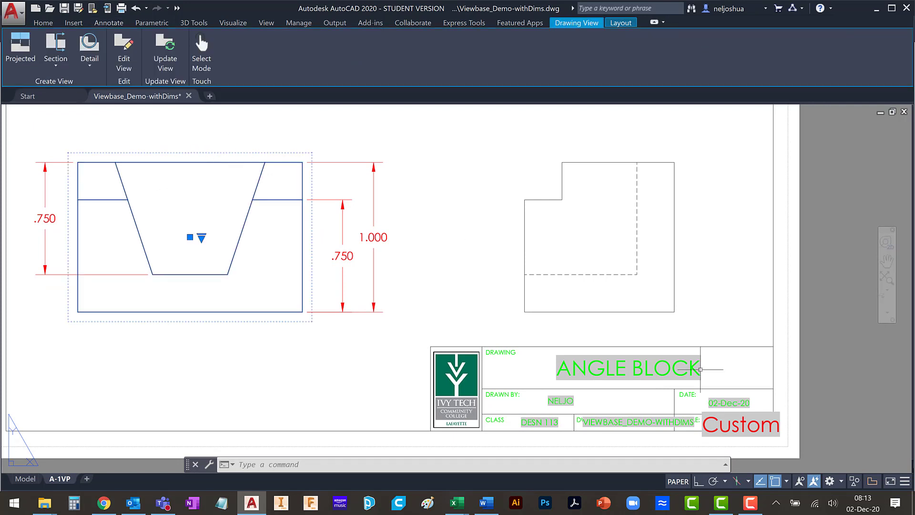
pyautogui.press('Escape')
# Edit the scale field in the title block so that it uses the drawing view's Custom scale property
pyautogui.click(725, 428)
pyautogui.doubleClick(735, 427)
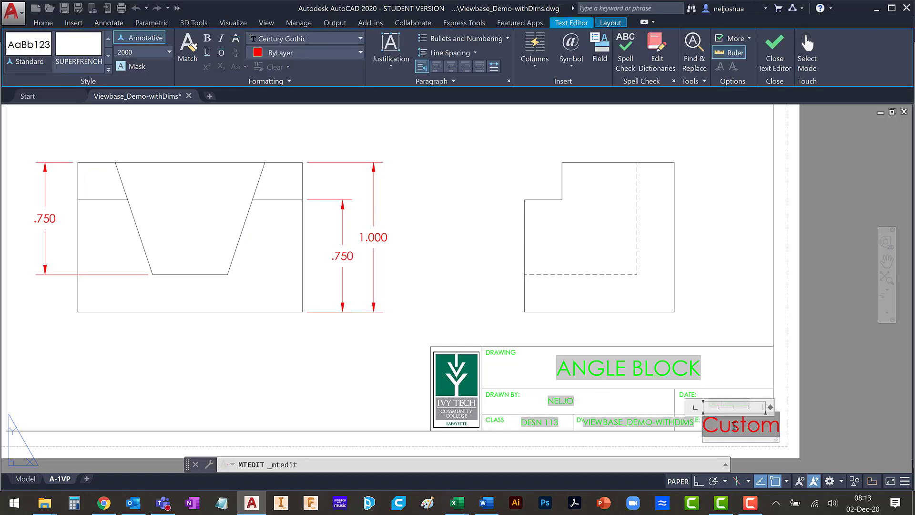
pyautogui.doubleClick(735, 426)
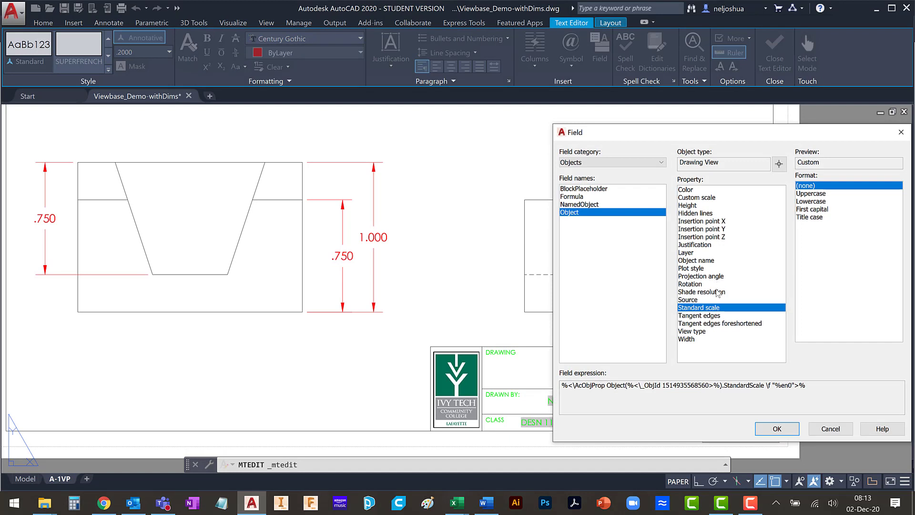
pyautogui.click(720, 199)
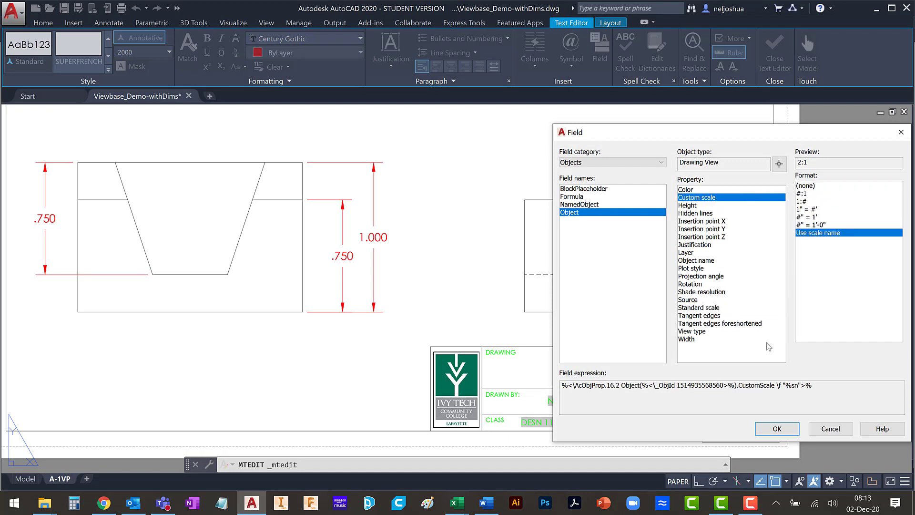
pyautogui.click(777, 428)
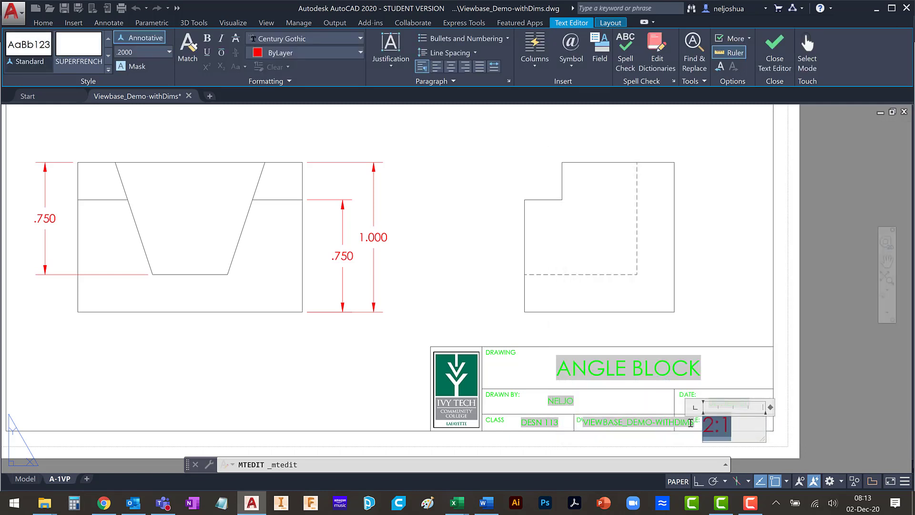
# Set the scale text's height to .1 and finish editing with the field kept in place
pyautogui.click(133, 52)
pyautogui.write('.1')
pyautogui.press('Return')
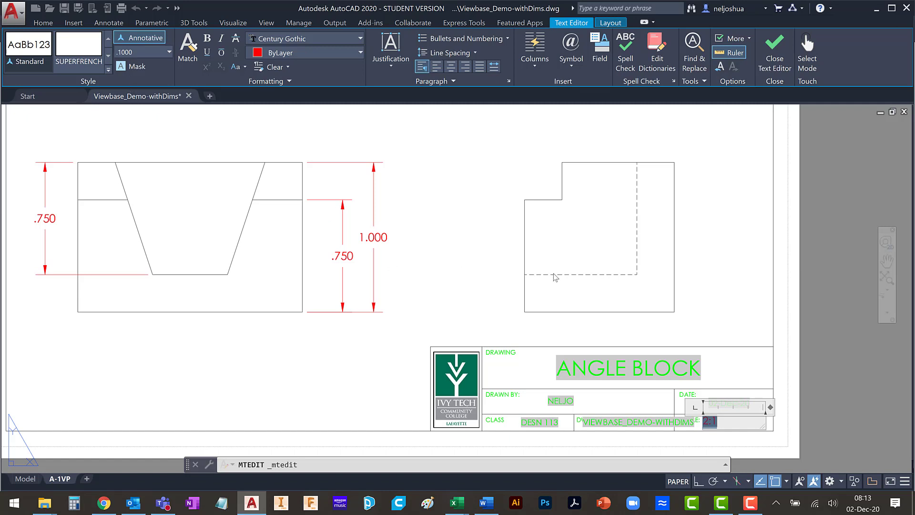
pyautogui.click(43, 22)
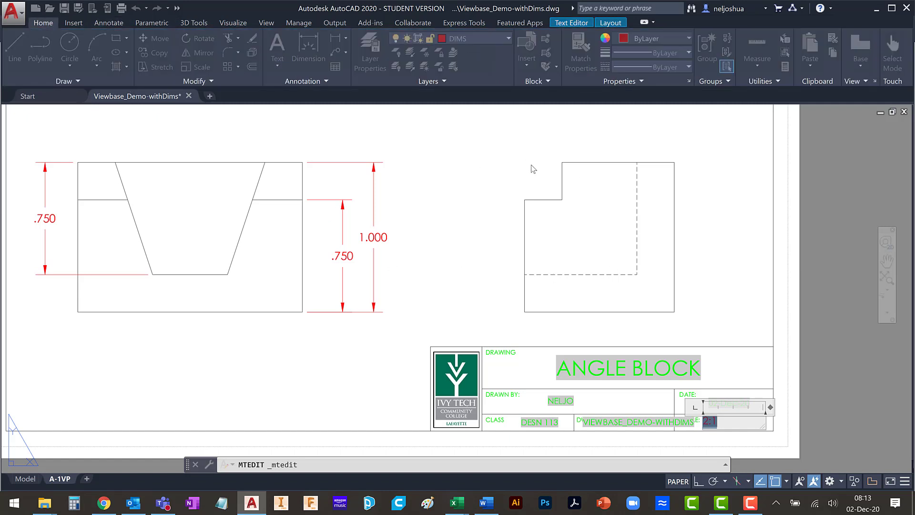
pyautogui.press('Return')
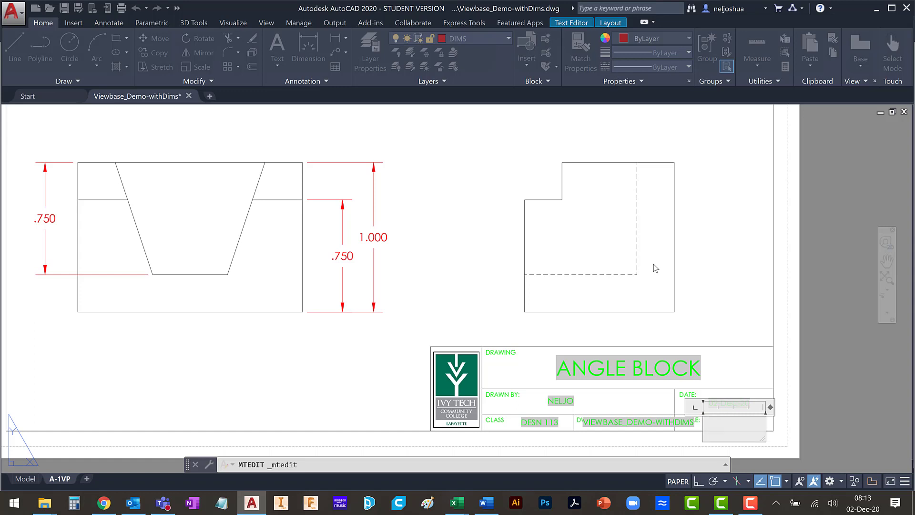
pyautogui.hotkey('ctrl', 'z')
pyautogui.click(728, 261)
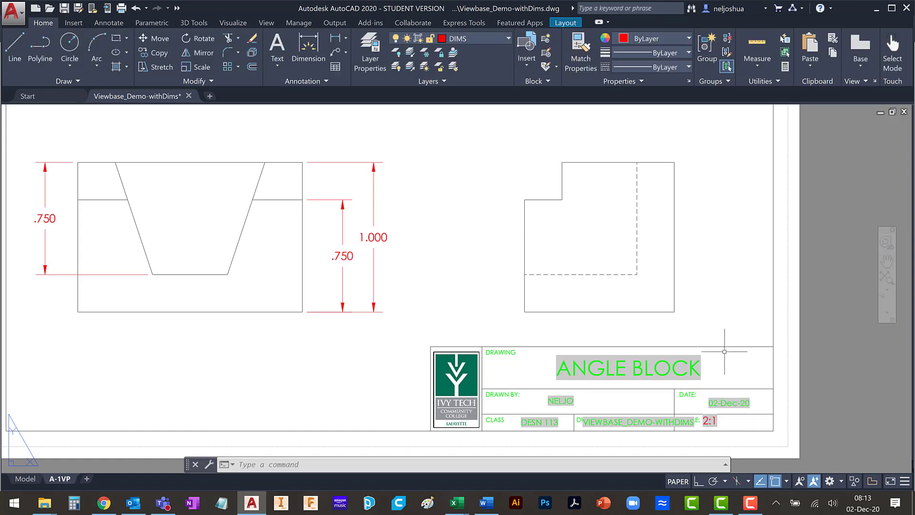
# Move the scale text to the Title Blk Text layer and clear the selection
pyautogui.click(715, 419)
pyautogui.click(489, 42)
pyautogui.click(470, 252)
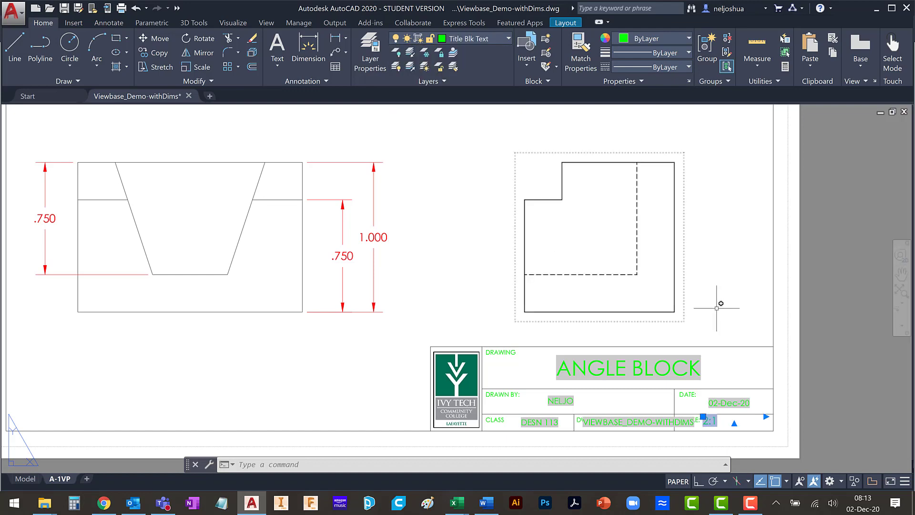
pyautogui.click(736, 303)
pyautogui.click(721, 301)
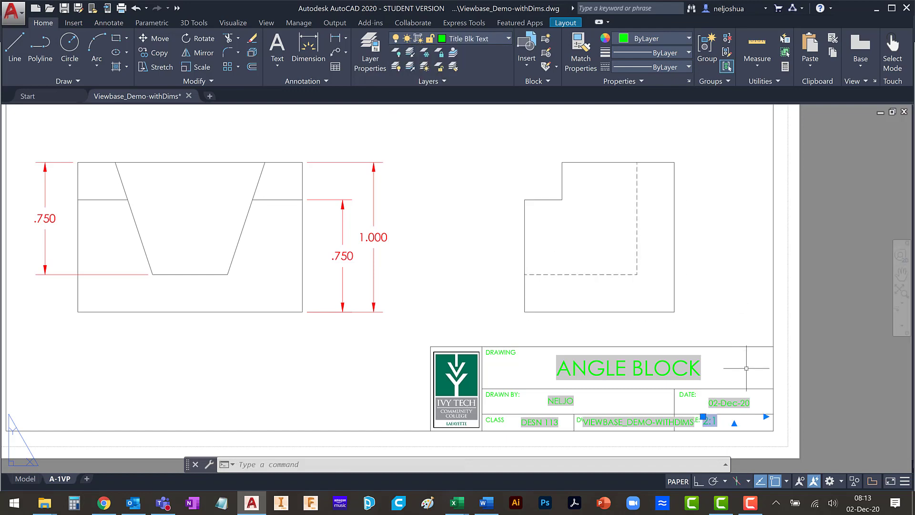
pyautogui.press('Escape')
# Shift the scale text horizontally to the right, clear of its label and near the middle of the scale cell
pyautogui.scroll(-1, 725, 429)
pyautogui.scroll(3, 720, 427)
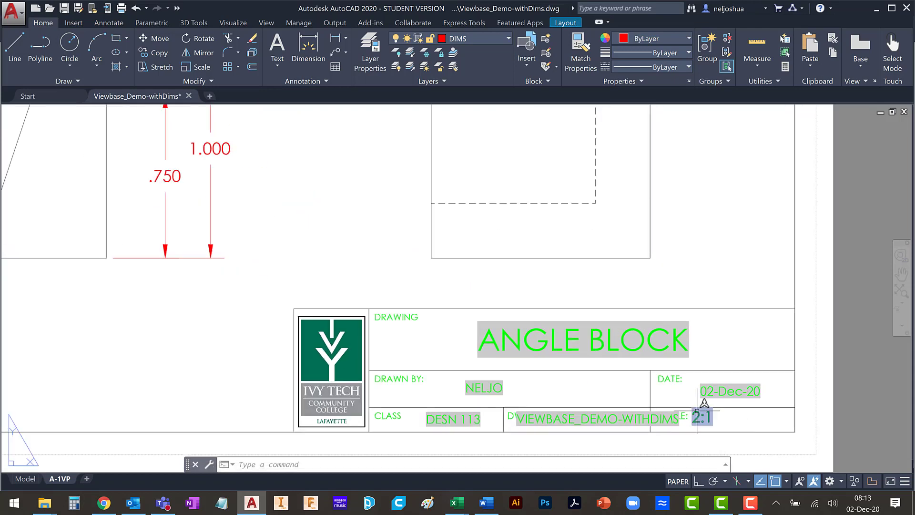
pyautogui.click(697, 410)
pyautogui.click(692, 411)
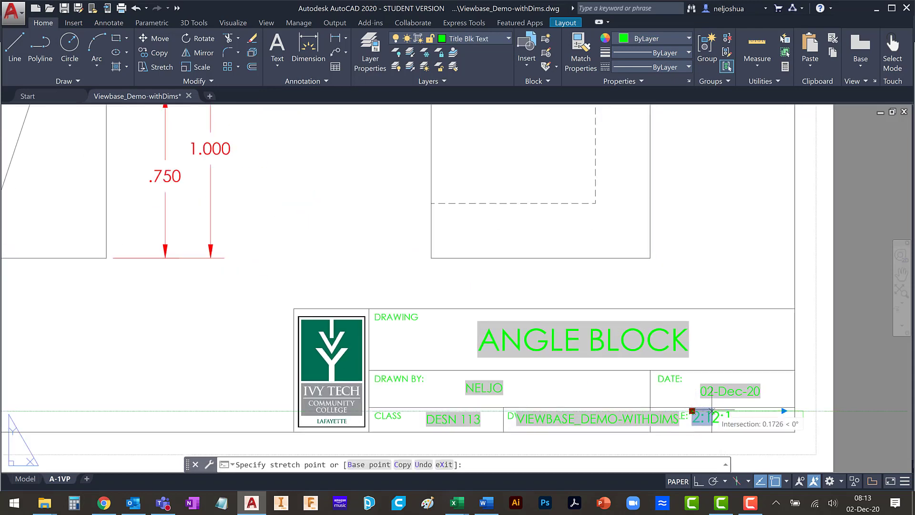
pyautogui.click(722, 411)
pyautogui.click(705, 257)
pyautogui.click(701, 296)
pyautogui.scroll(-5, 701, 295)
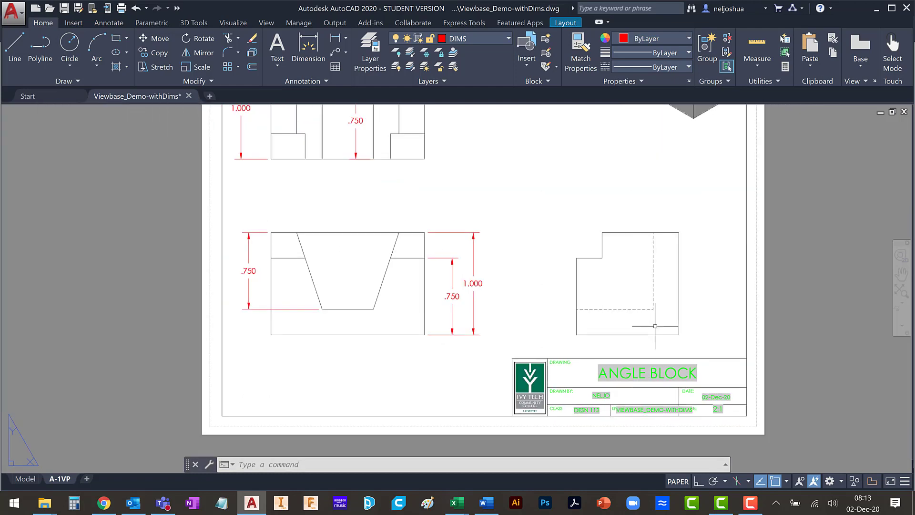
pyautogui.scroll(-3, 655, 326)
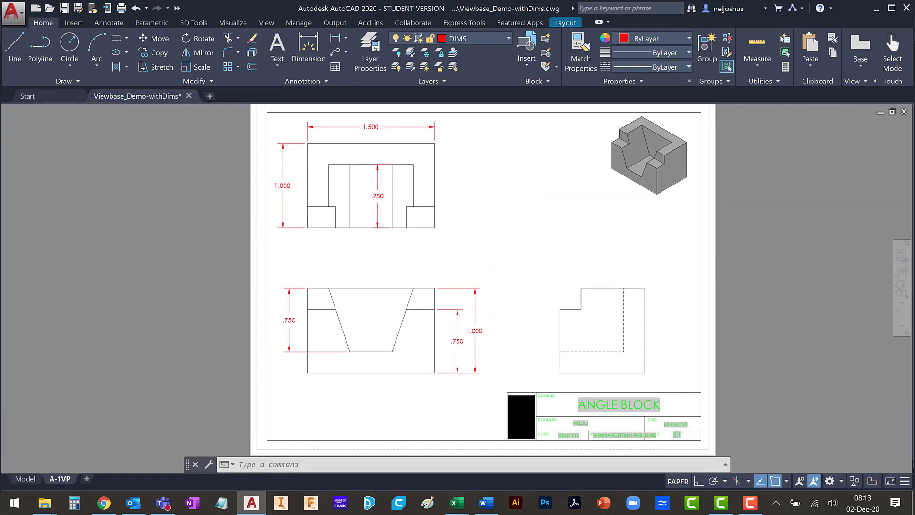